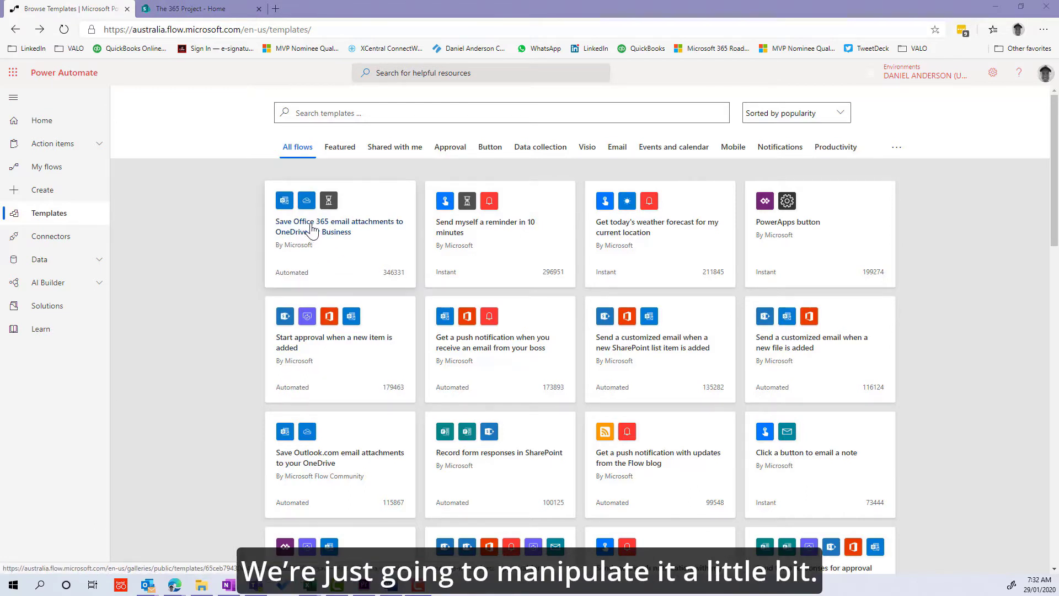
Choose the 'Save Office 365 email attachments to OneDrive for Business' template card on the Templates page.
left_click(300, 234)
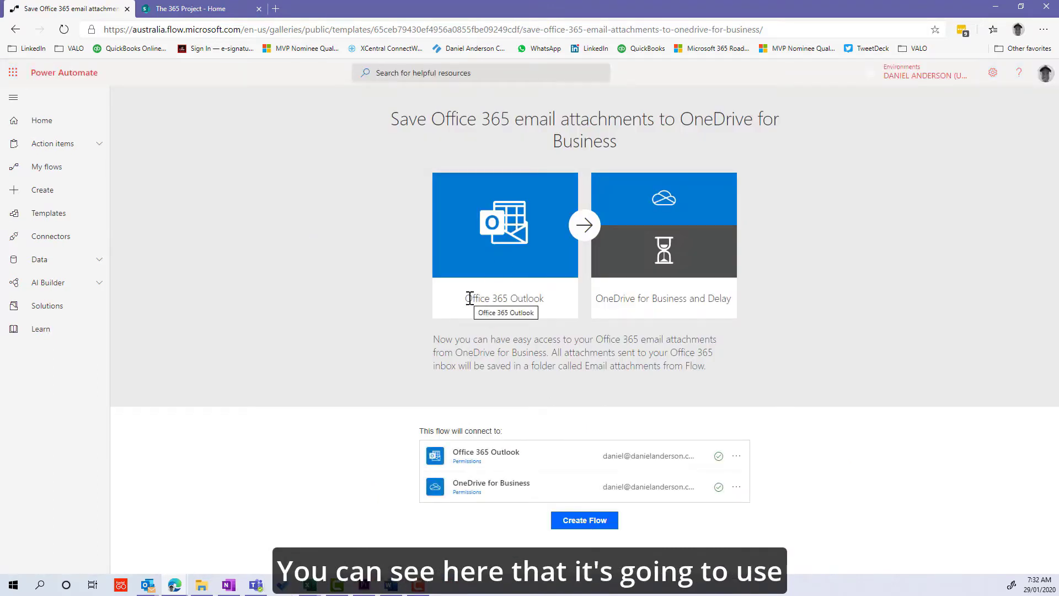
Review the Office 365 Outlook and OneDrive for Business connections, then create the flow.
left_click_drag(467, 298, 529, 299)
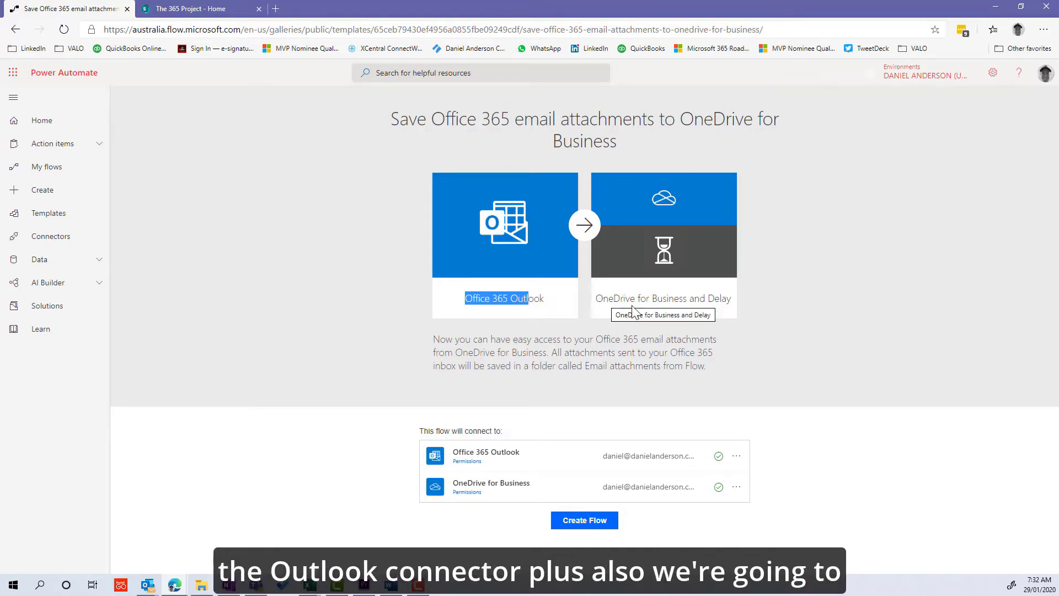
left_click_drag(601, 298, 686, 298)
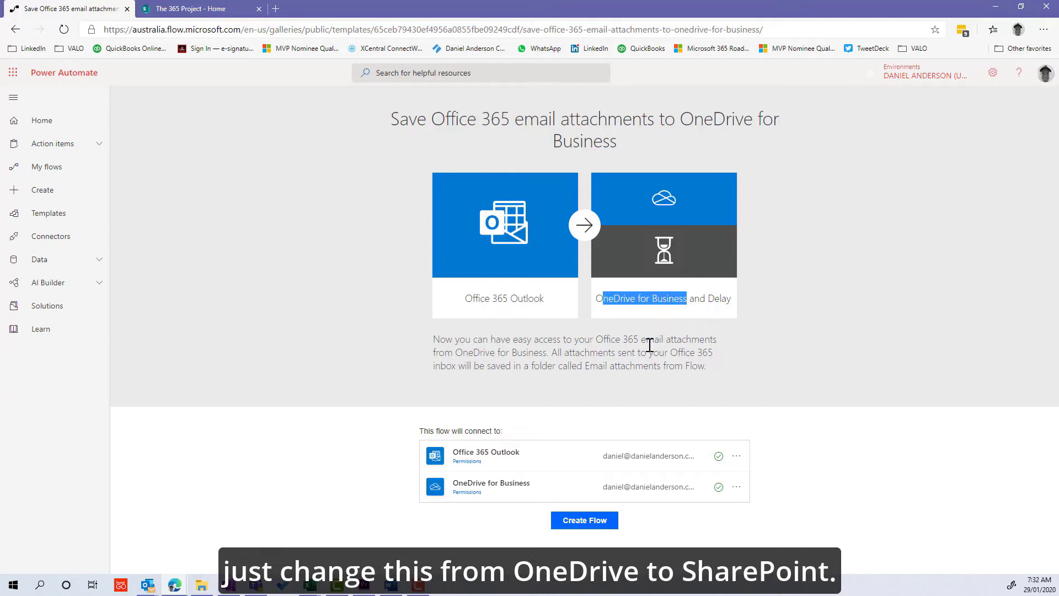
left_click(571, 523)
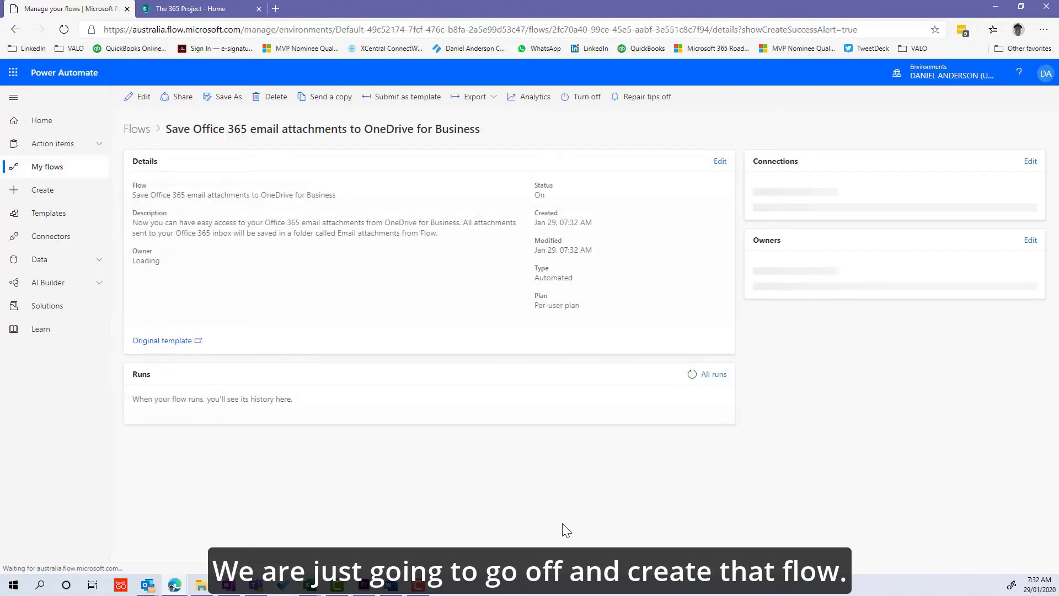
In edit mode, set the On new email trigger's From filter to the chosen sender's address.
left_click(131, 104)
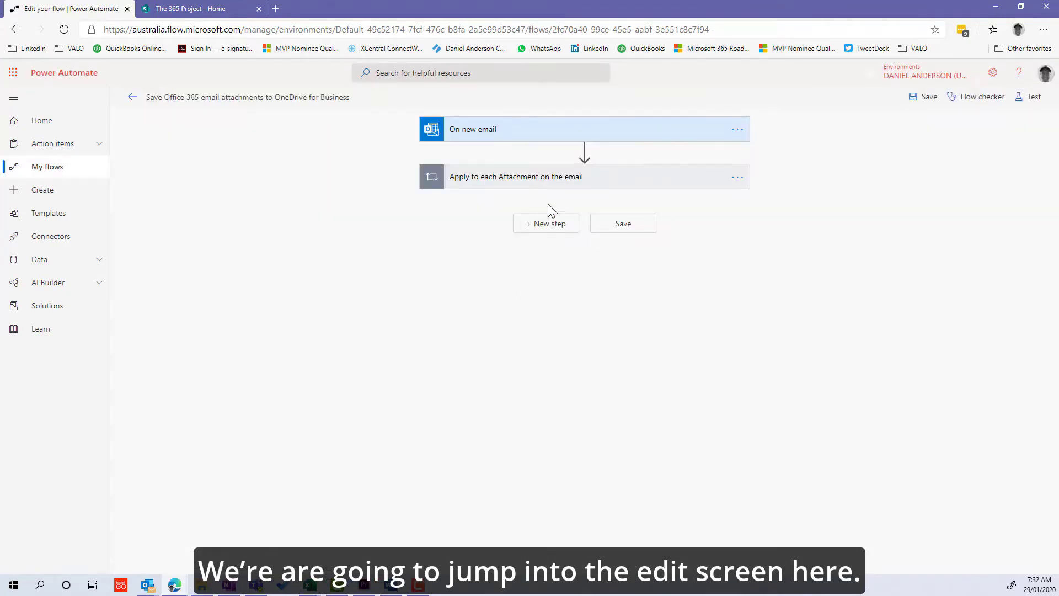
left_click(502, 138)
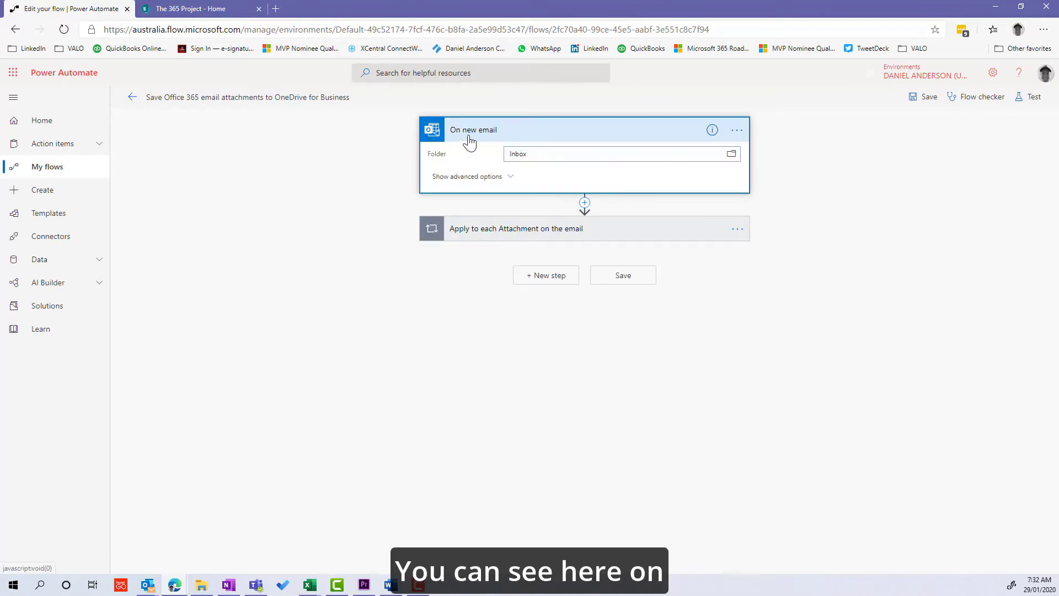
left_click(486, 177)
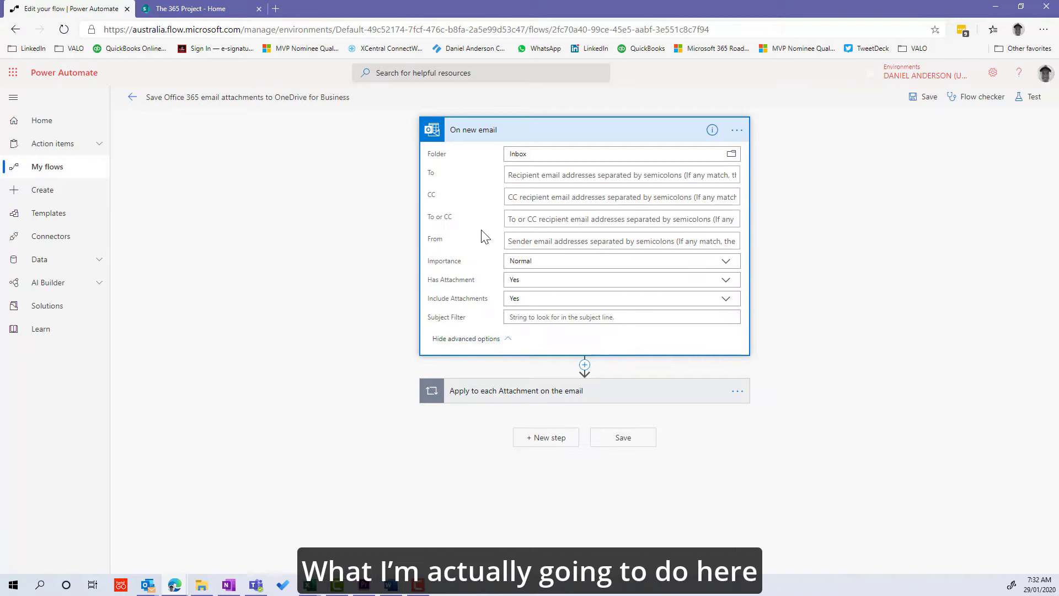
left_click(513, 241)
type("dani")
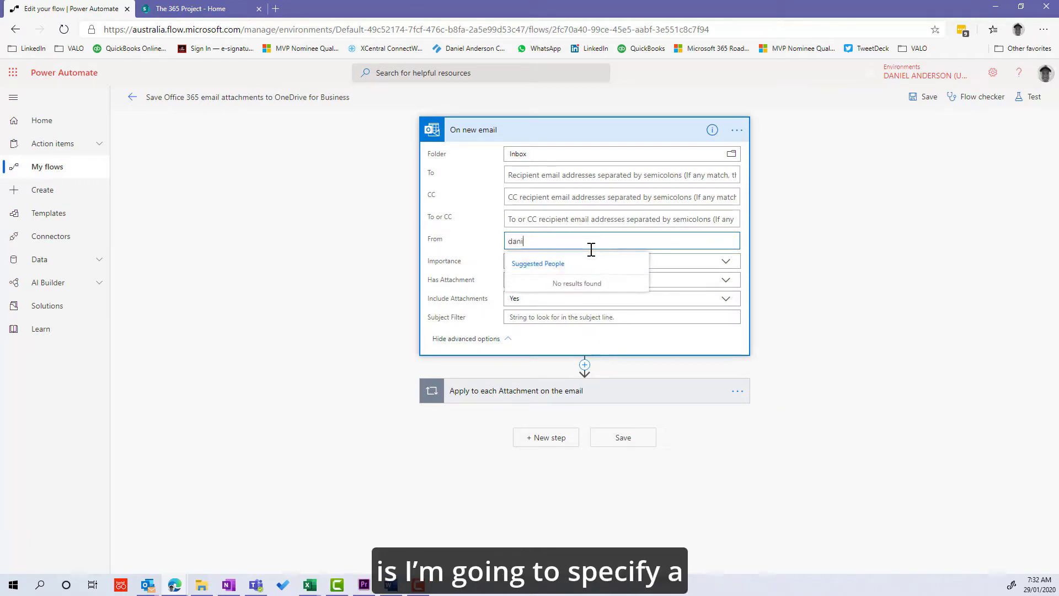
type("elando")
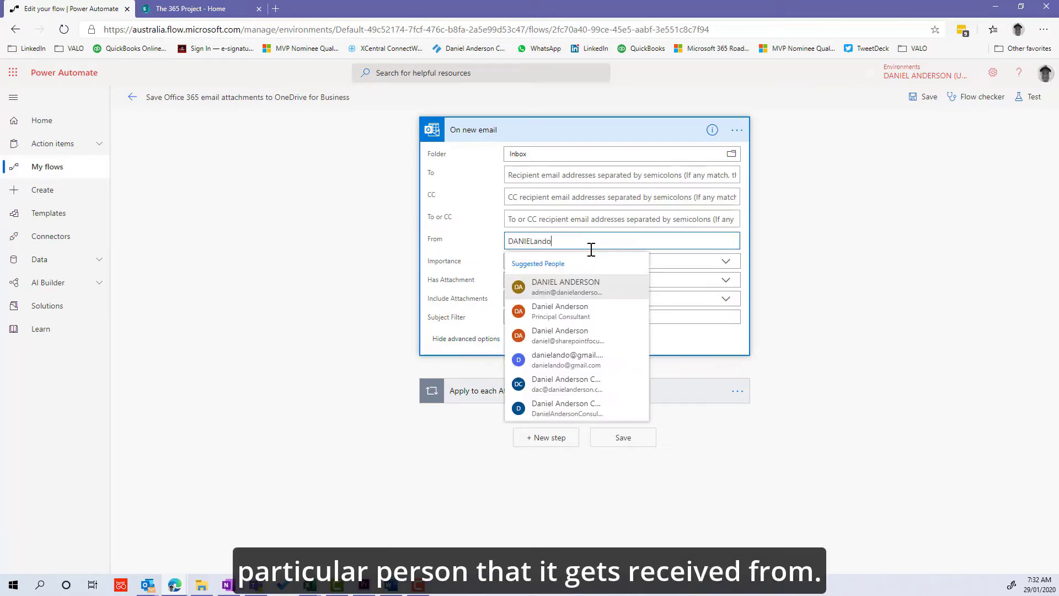
left_click(571, 288)
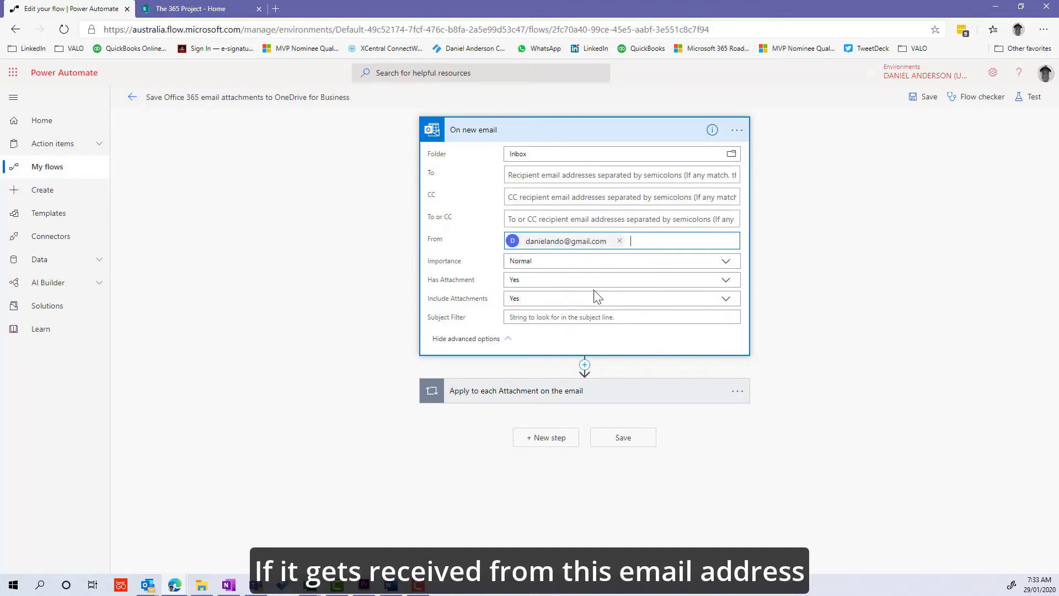
left_click(538, 392)
Delete the Condition step from the Apply to each attachment loop.
scroll(536, 396, "down", 1)
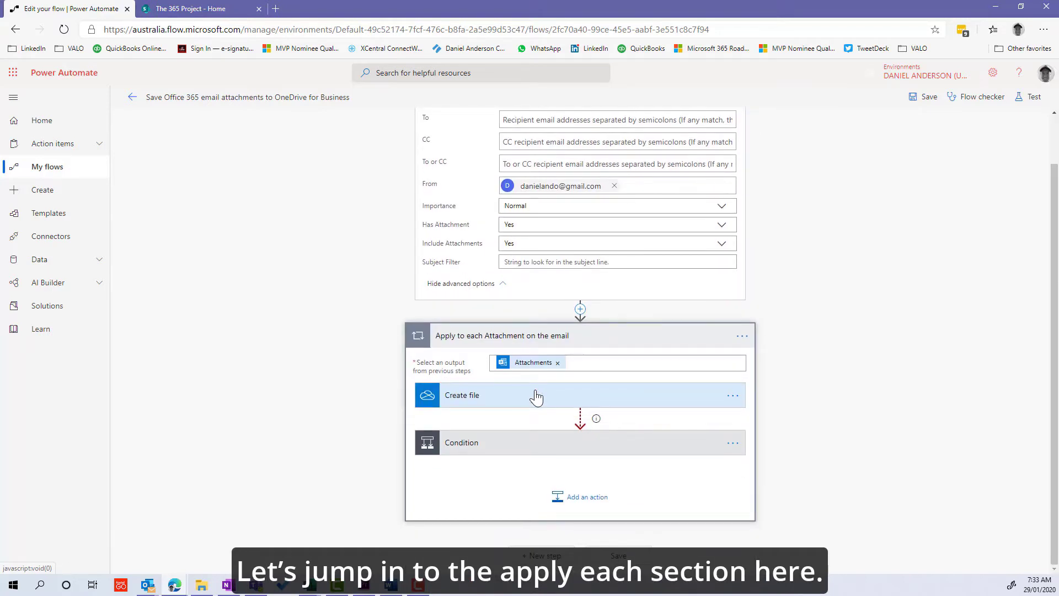
left_click(502, 402)
scroll(504, 403, "down", 1)
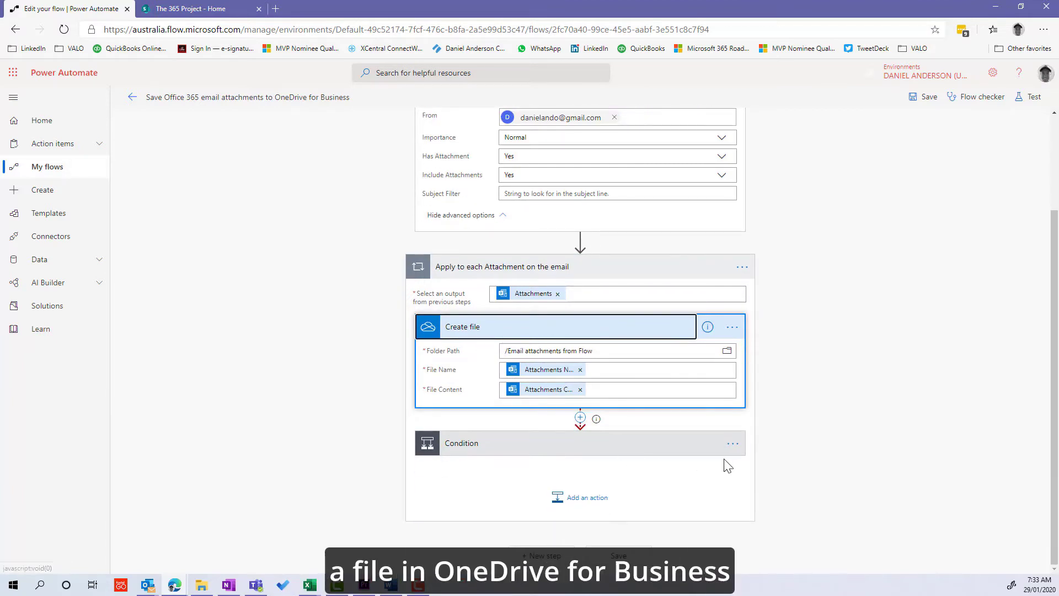
left_click(731, 445)
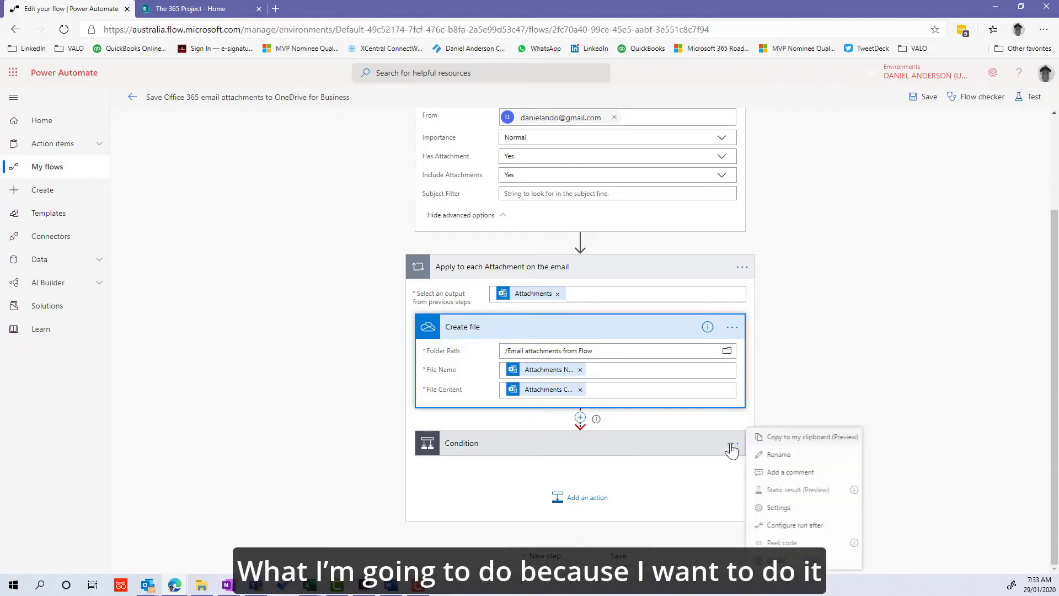
left_click(731, 444)
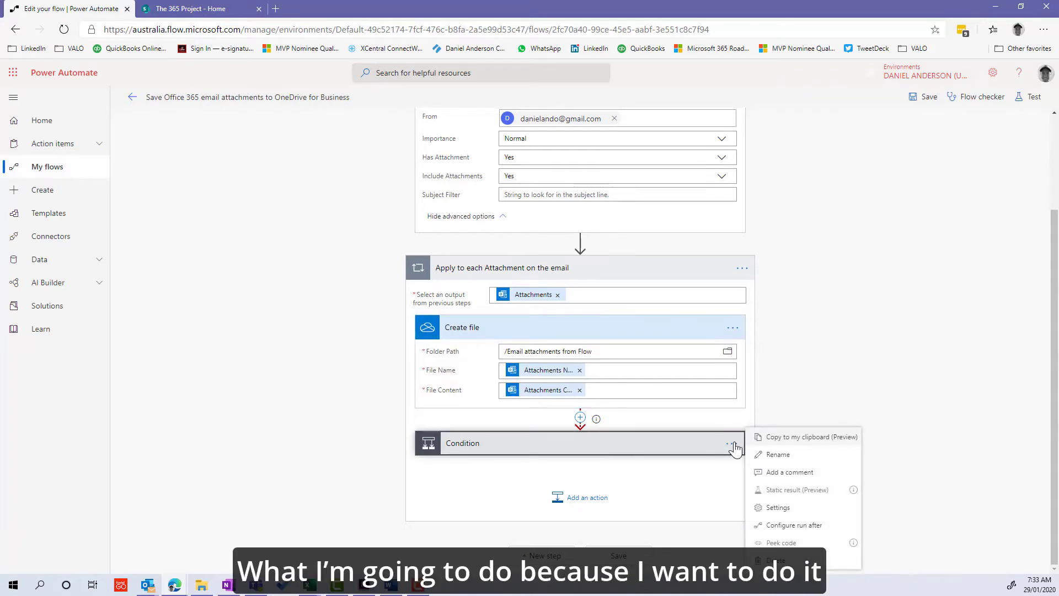
left_click(771, 561)
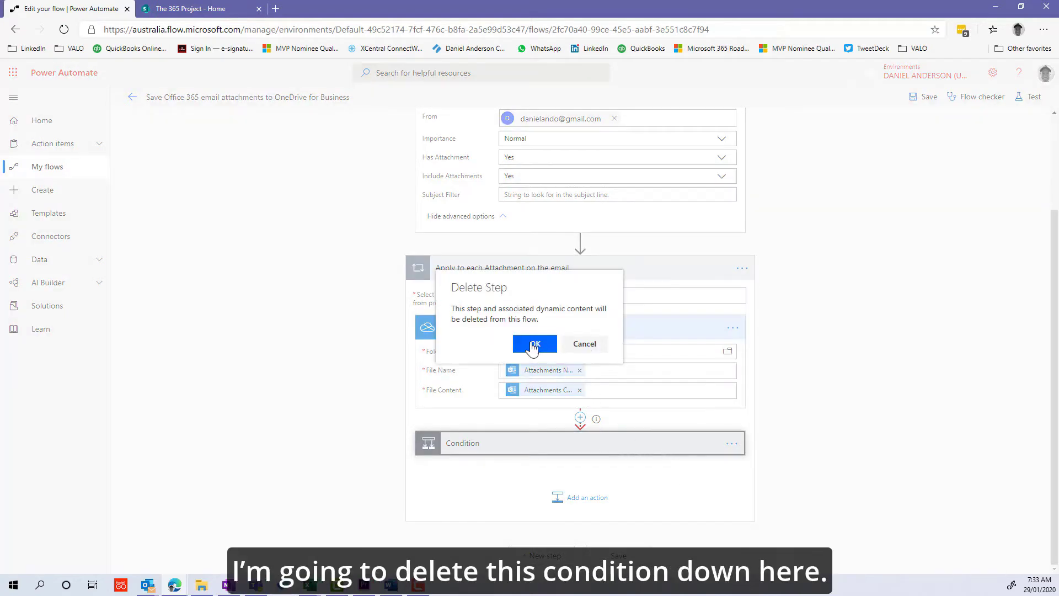
left_click(531, 344)
Delete the OneDrive Create file step, leaving the loop empty.
left_click(732, 375)
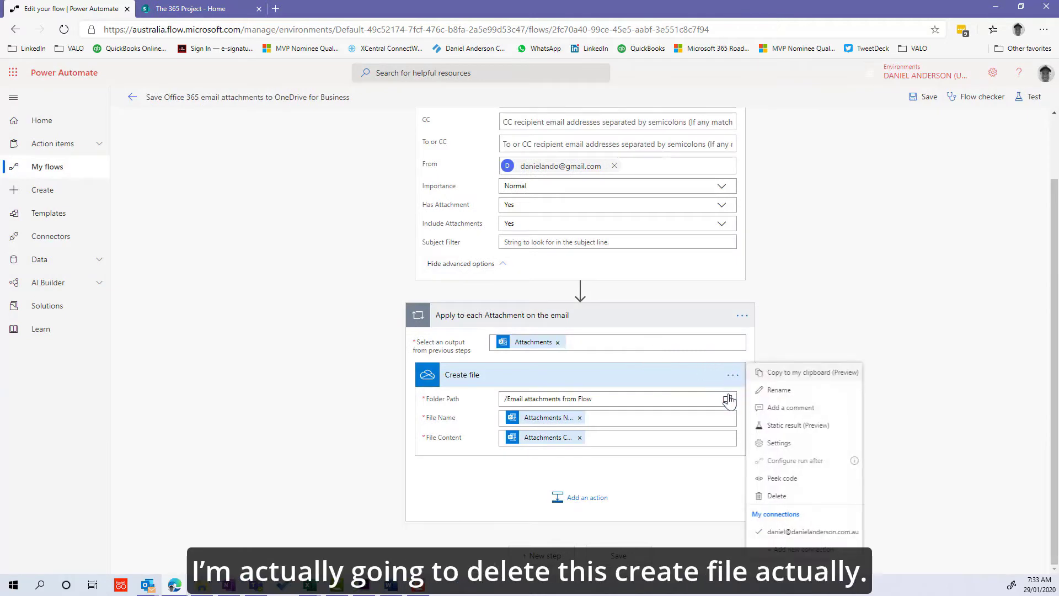
left_click(733, 375)
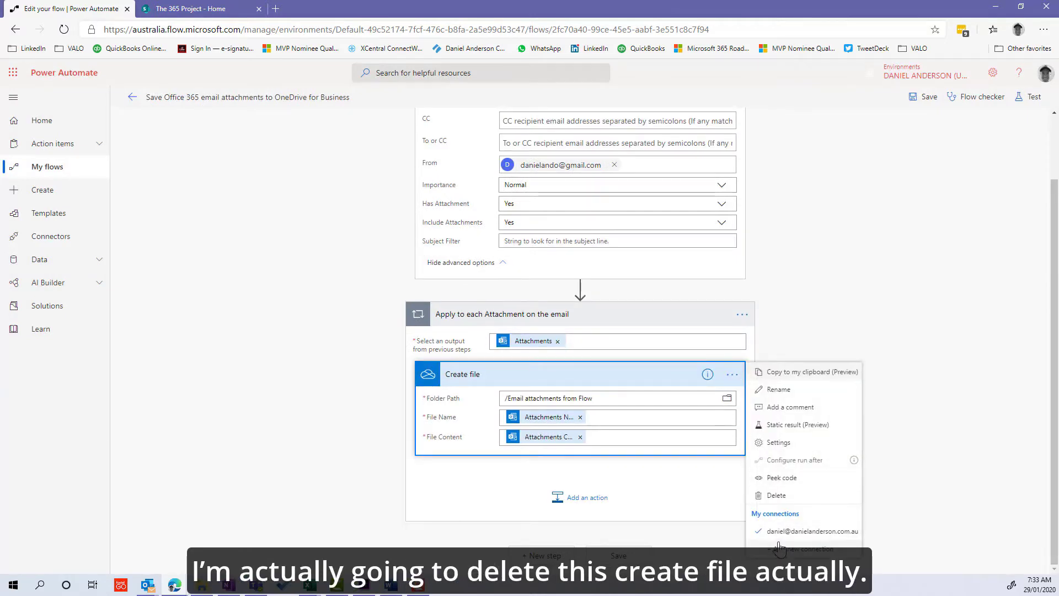
key("Escape")
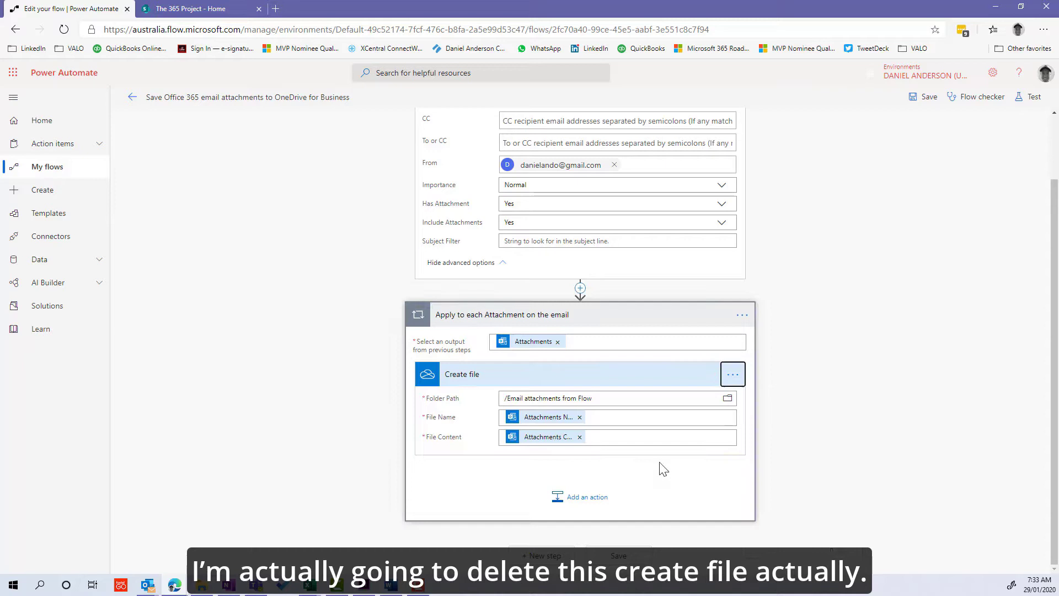
left_click(732, 374)
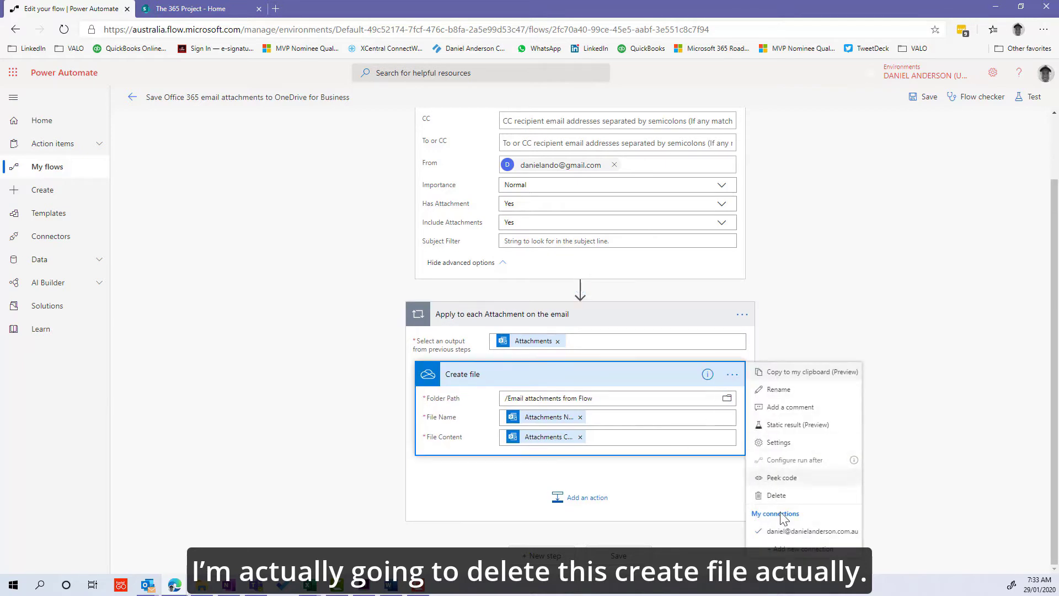
left_click(772, 496)
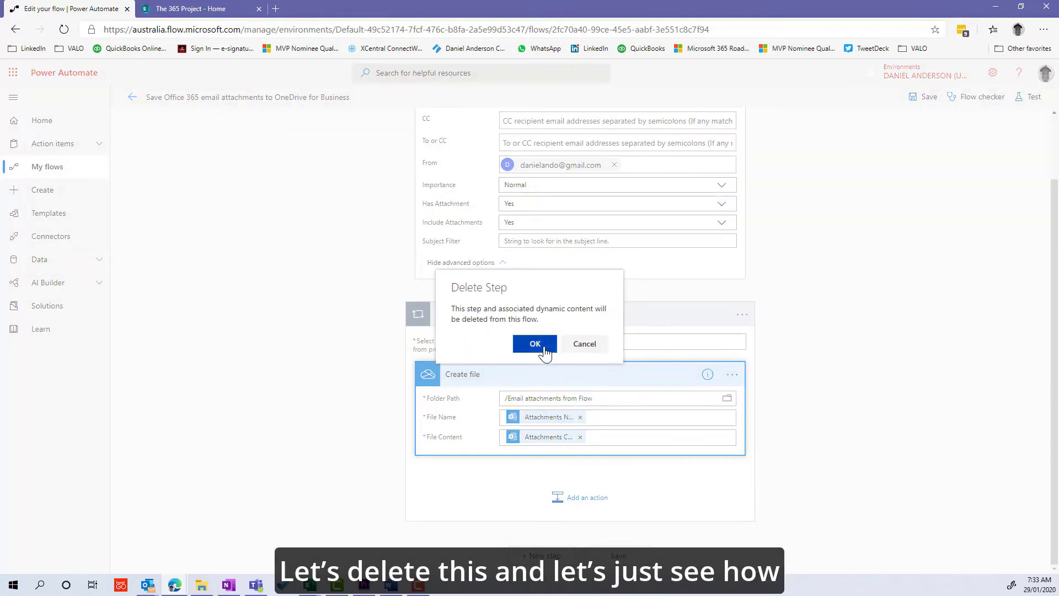
left_click(536, 345)
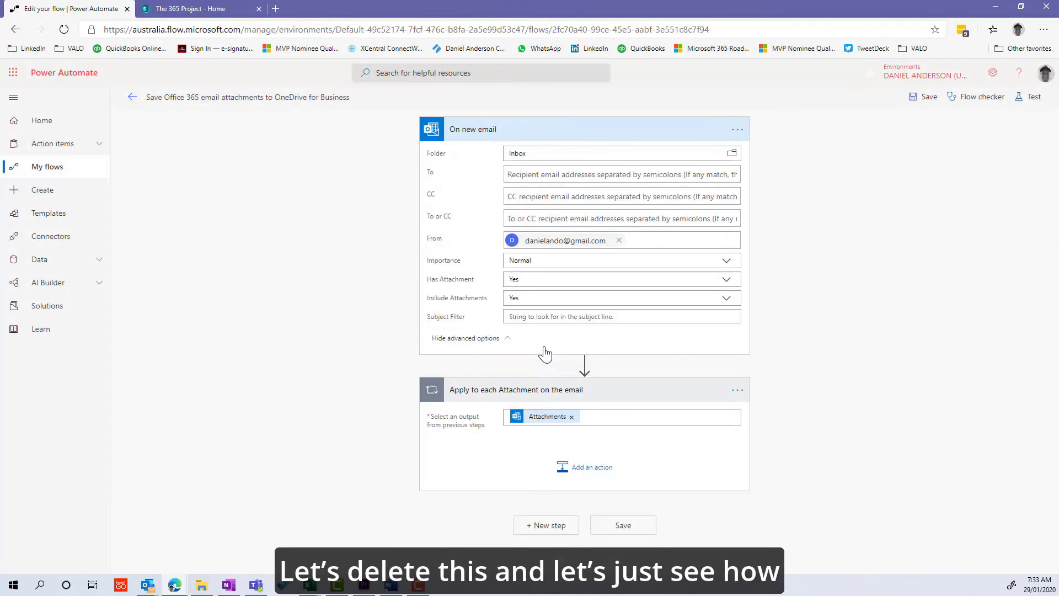
Add a SharePoint Create file action inside the attachment loop.
left_click(588, 470)
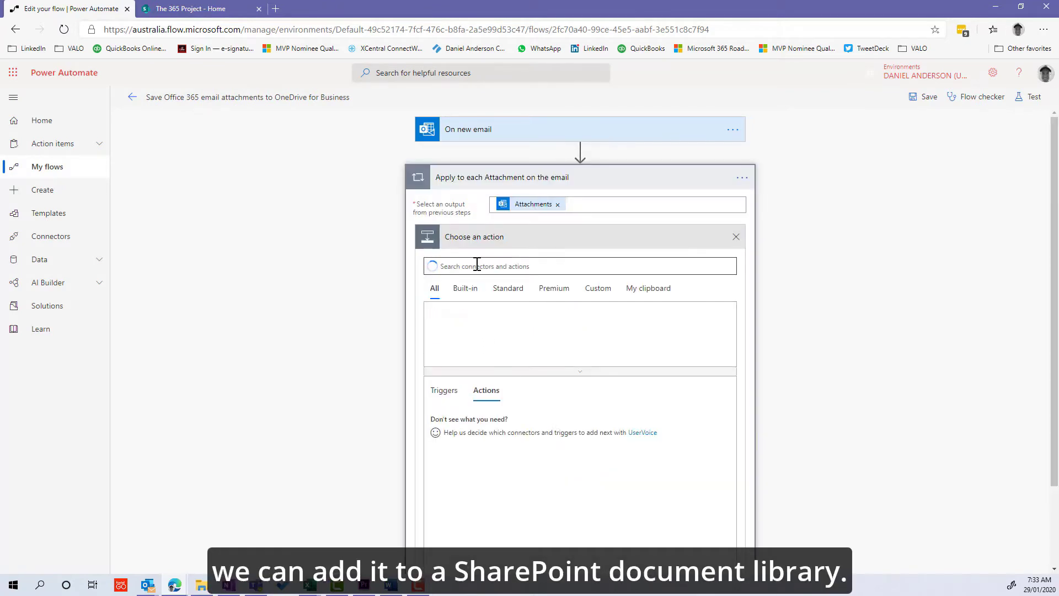
type("create")
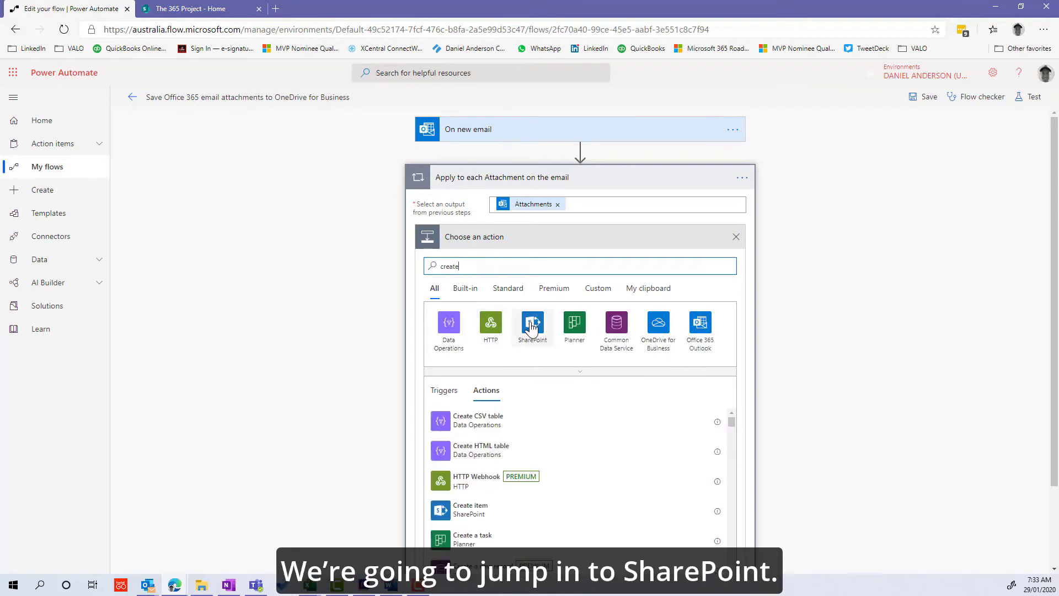
left_click(532, 328)
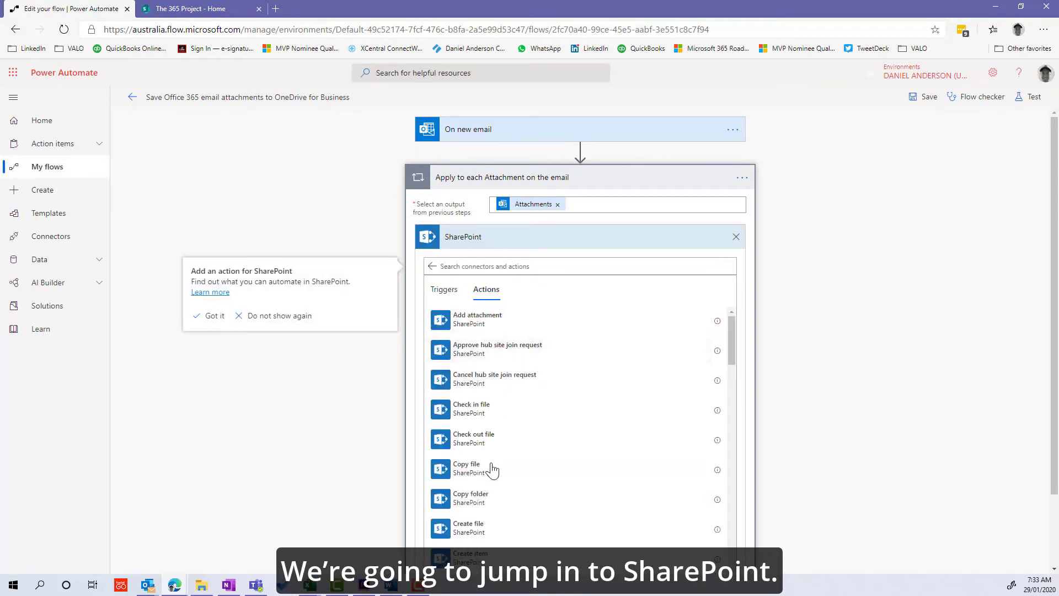
scroll(496, 474, "down", 1)
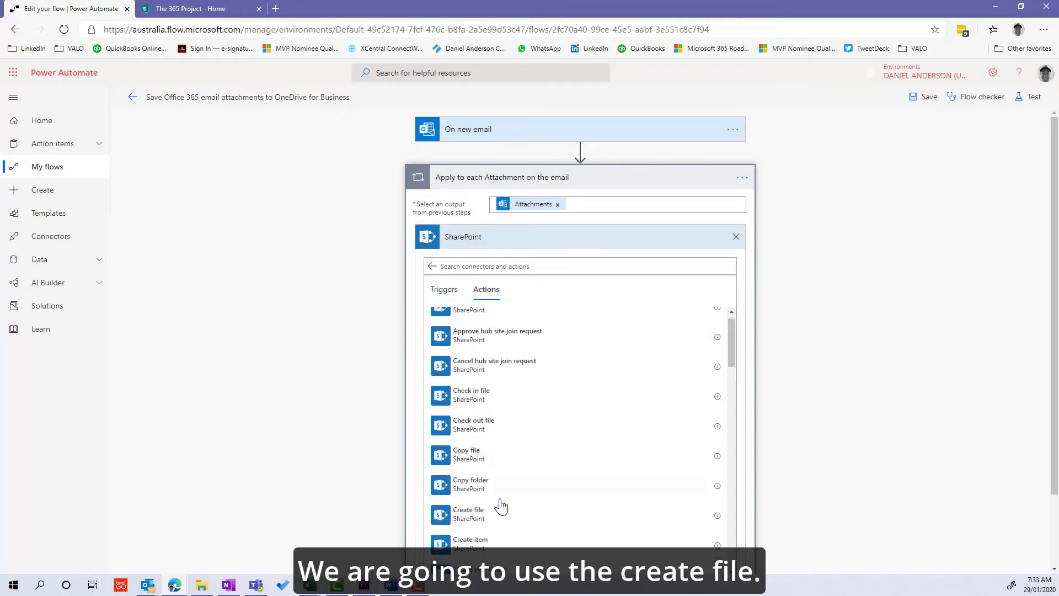
left_click(473, 519)
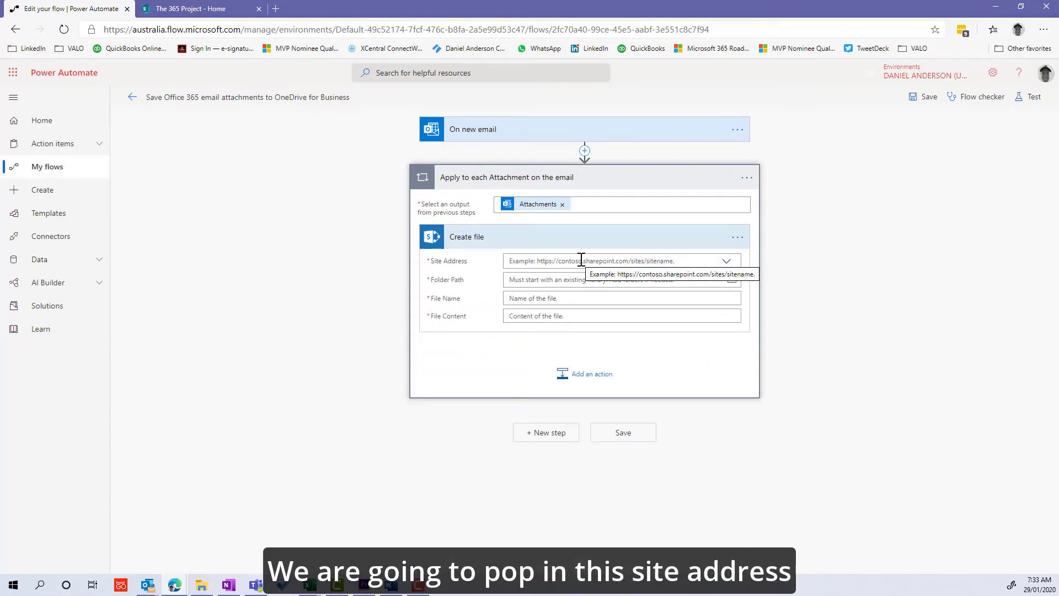
Set the Create file Site Address to The365Project SharePoint site, using its copied web address.
left_click(210, 9)
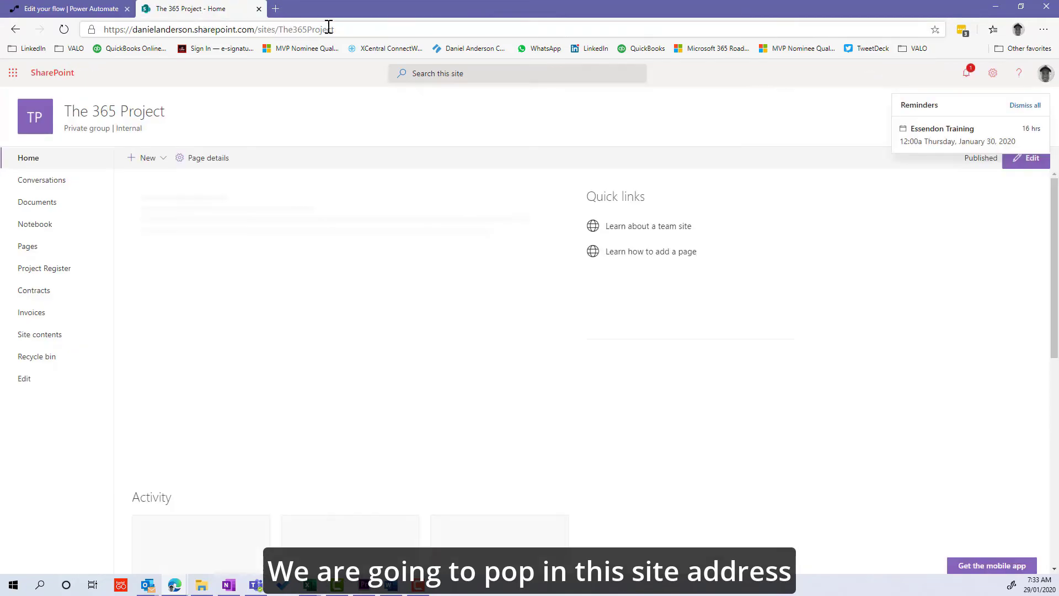
left_click(351, 28)
key("ctrl+c")
left_click(92, 8)
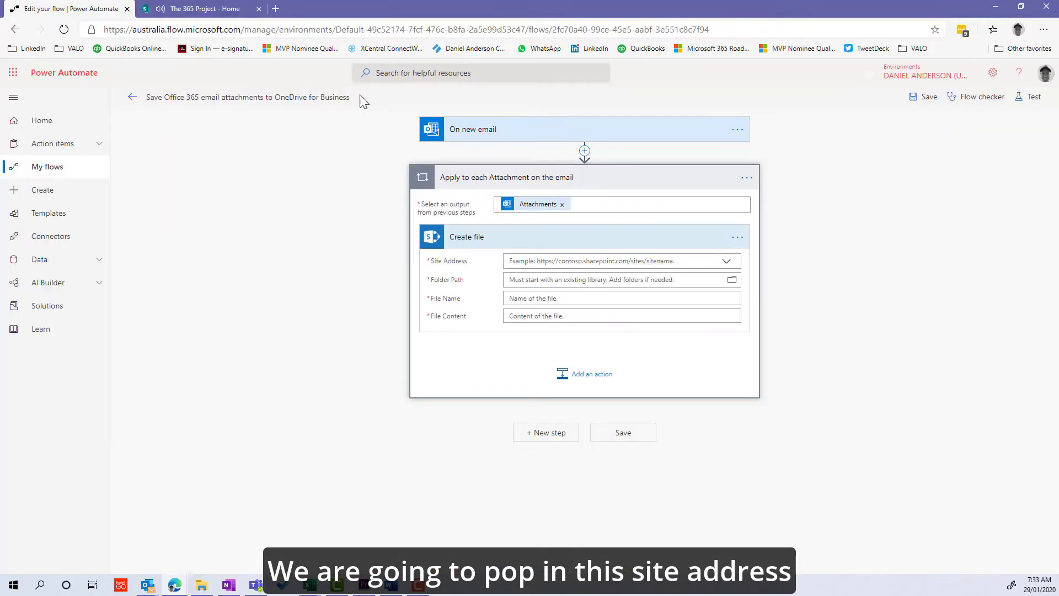
left_click(568, 259)
key("ctrl+v")
left_click(541, 291)
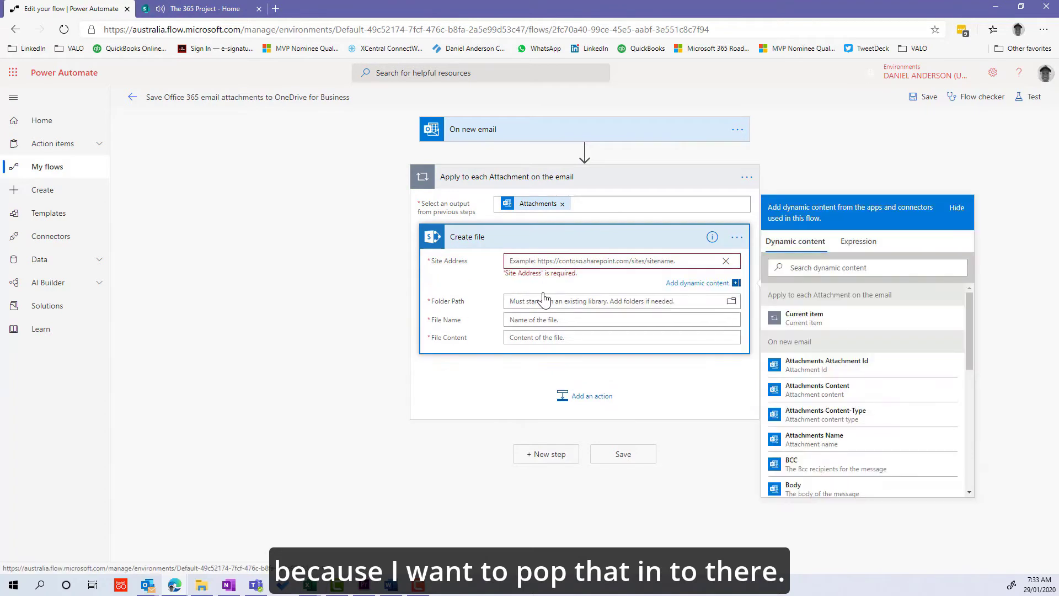
key("ctrl+v")
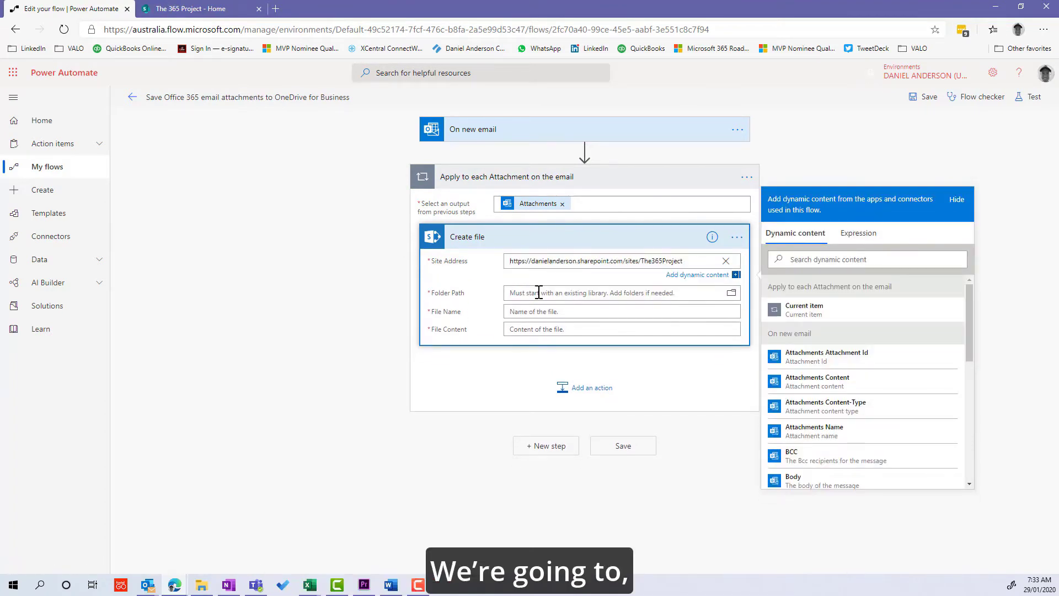
left_click(574, 292)
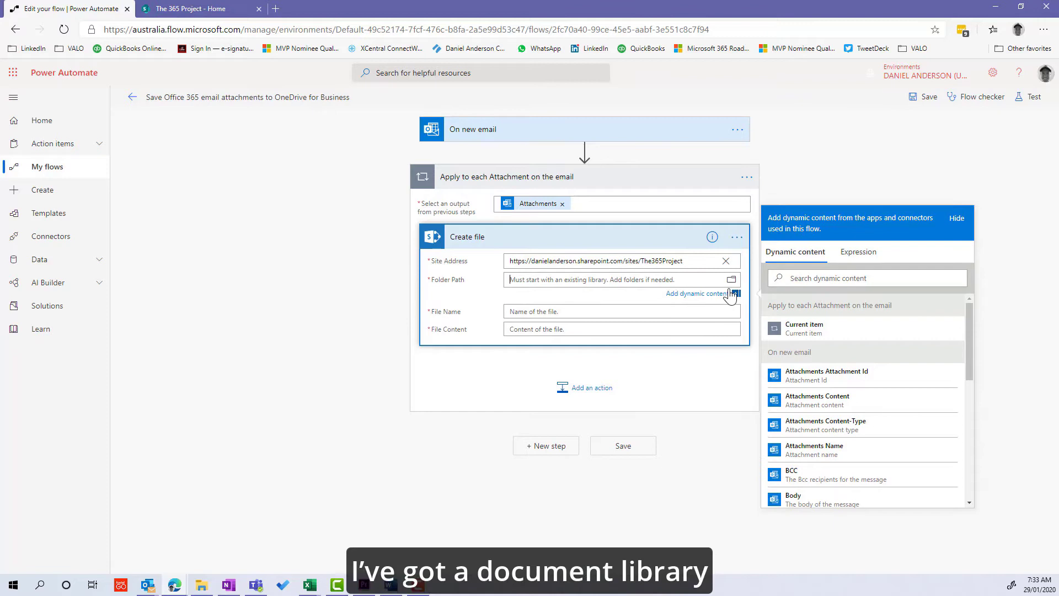
Set Folder Path to /Invoices, File Name to Attachments Name, and File Content to Attachments Content.
left_click(731, 281)
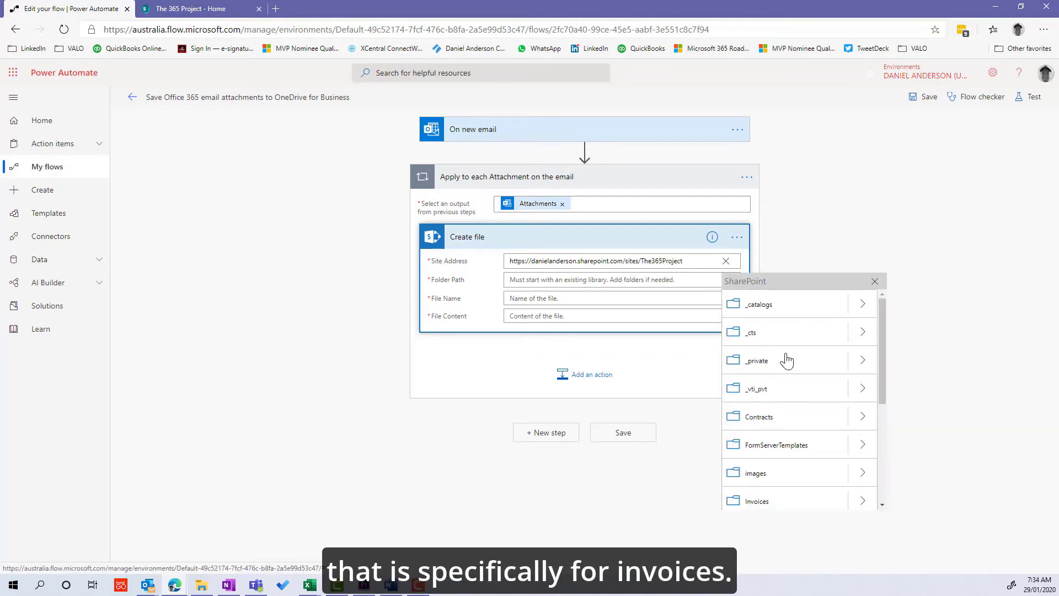
left_click(782, 477)
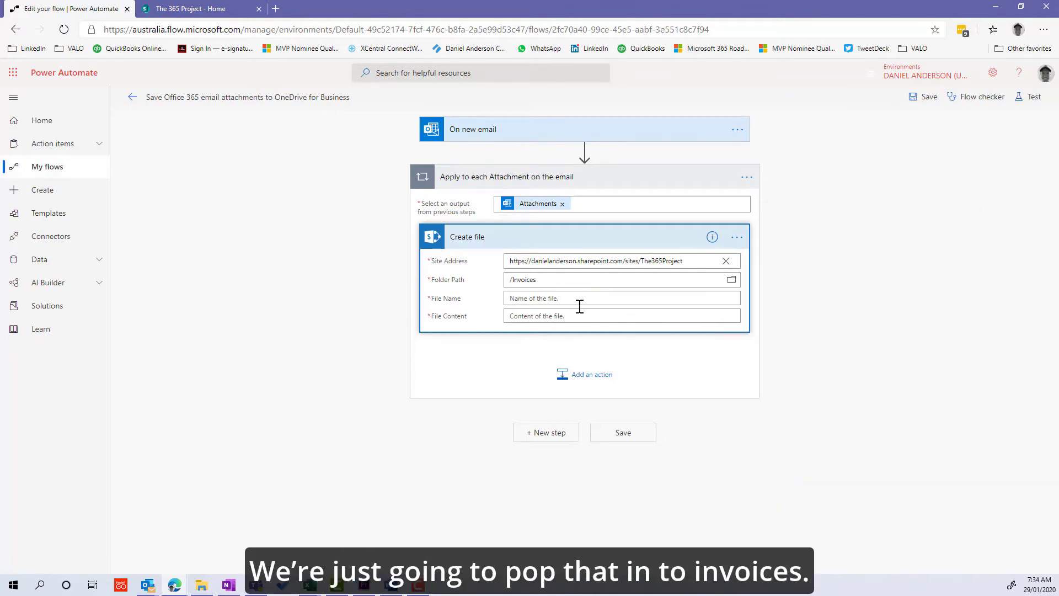
left_click(558, 303)
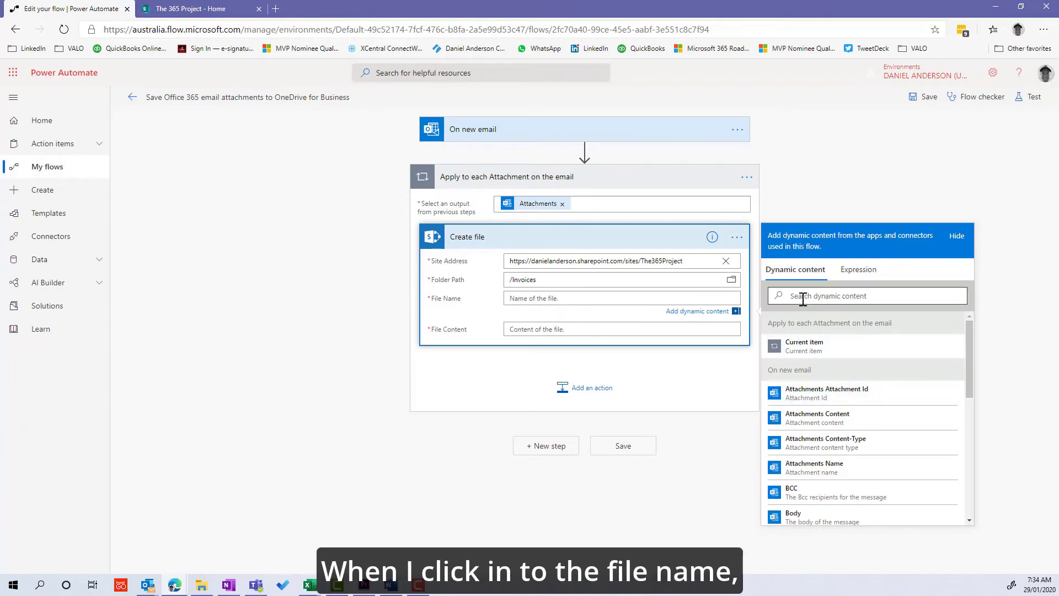
left_click(809, 473)
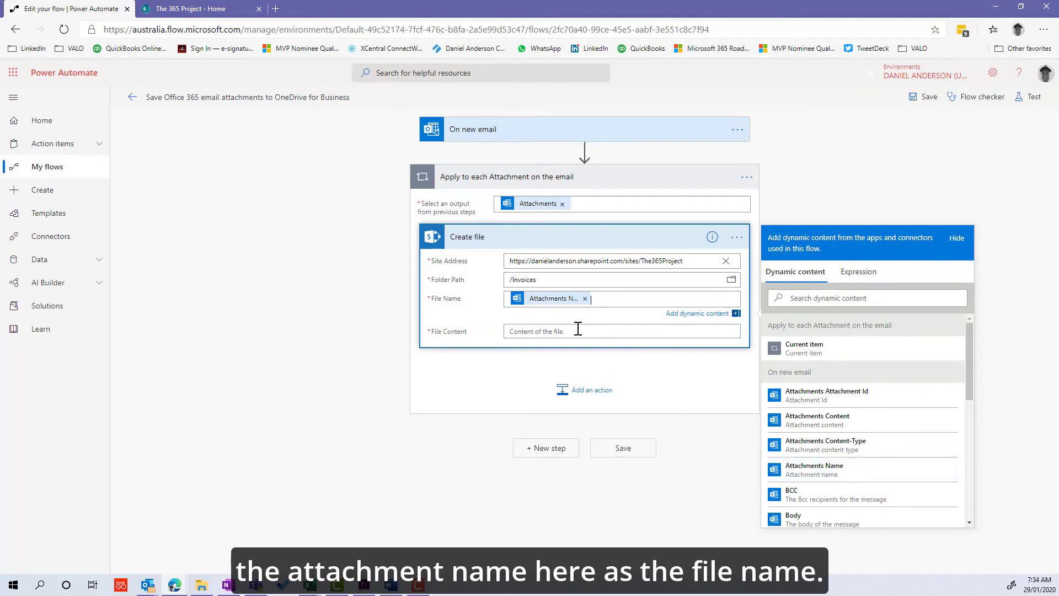
left_click(545, 333)
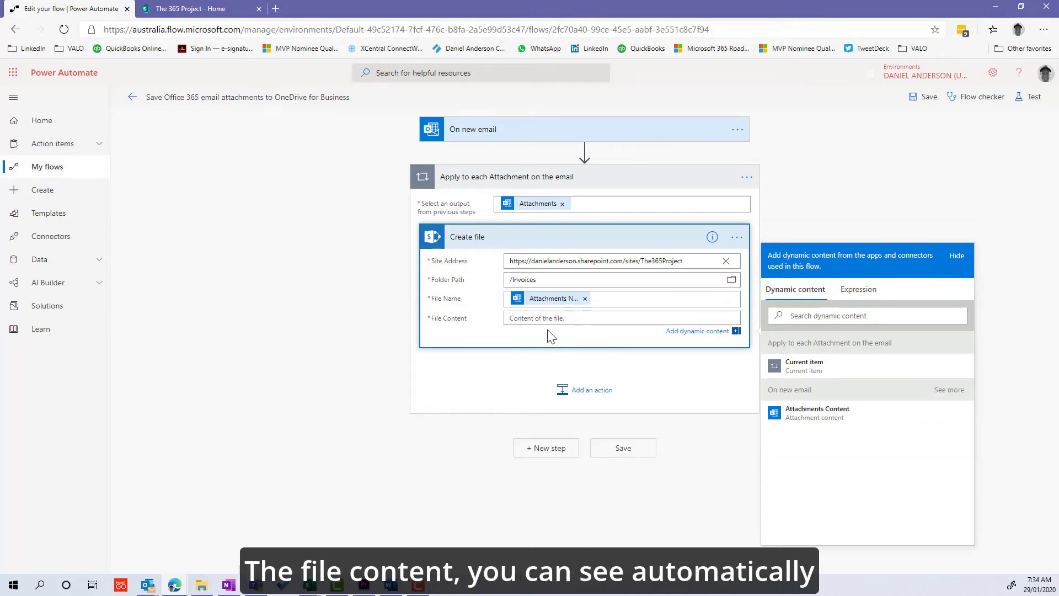
left_click(807, 418)
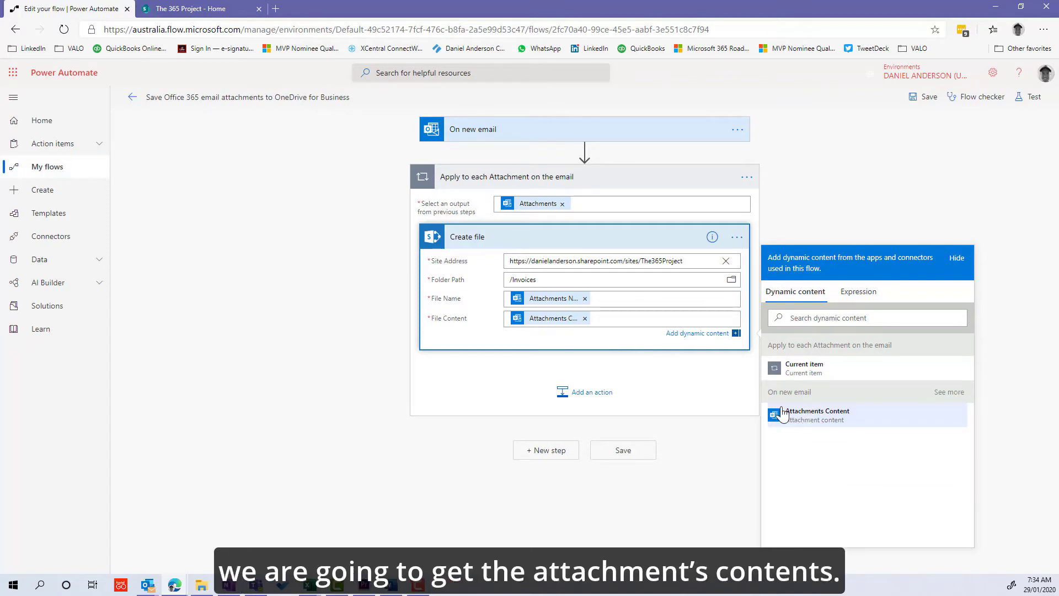
left_click(676, 390)
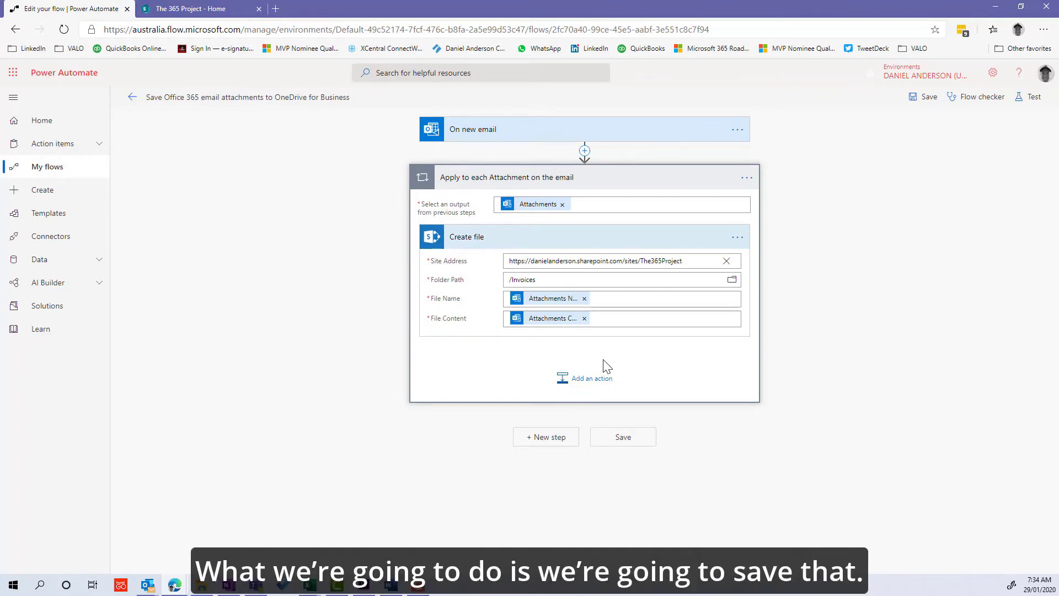
Save the flow and switch to The 365 Project SharePoint site home page.
left_click(909, 99)
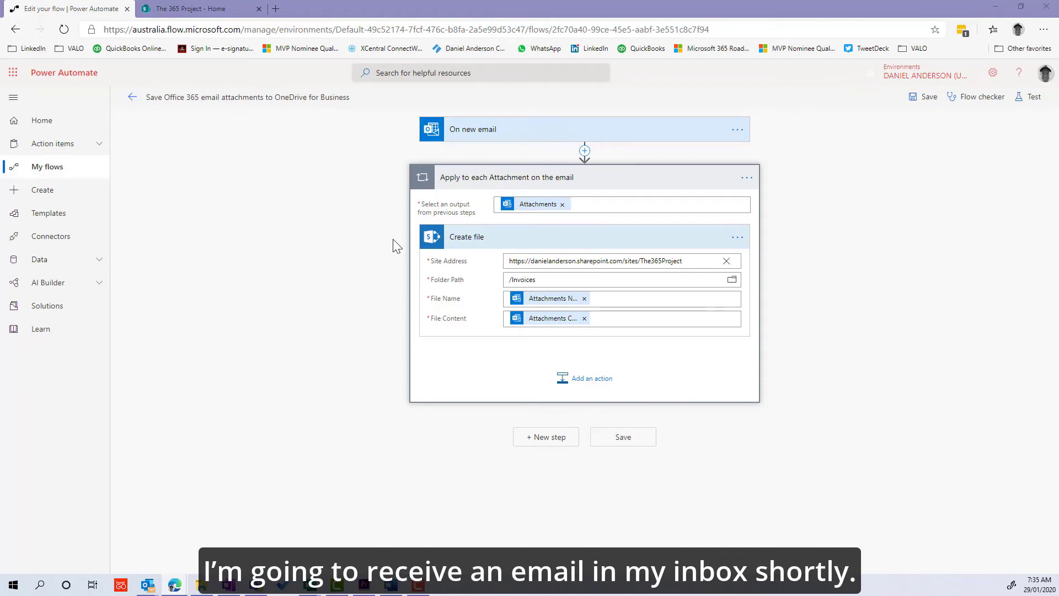
left_click(190, 8)
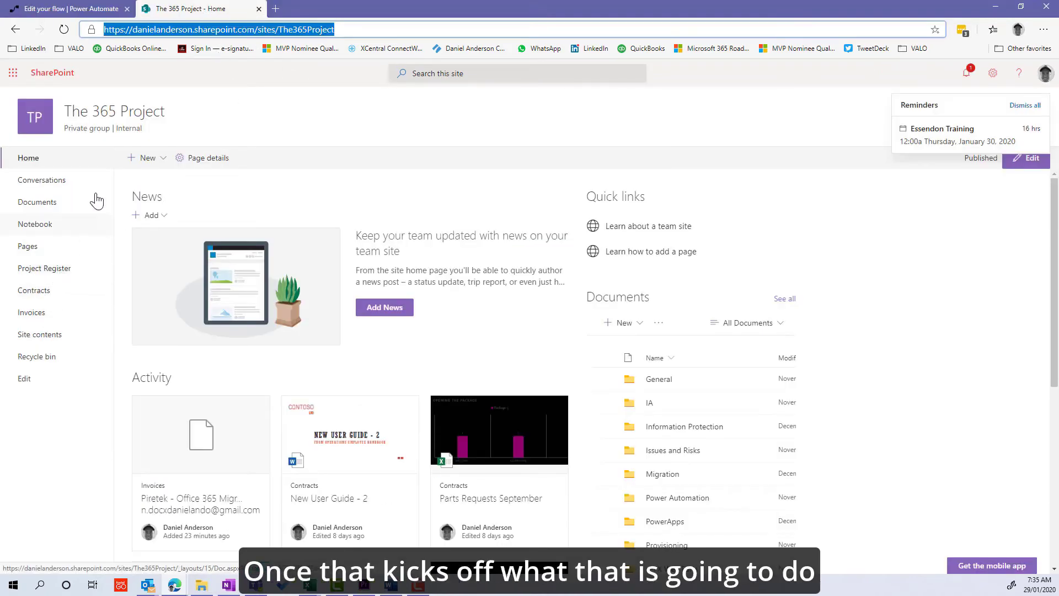
Delete the existing file from the SharePoint Invoices library.
left_click(52, 312)
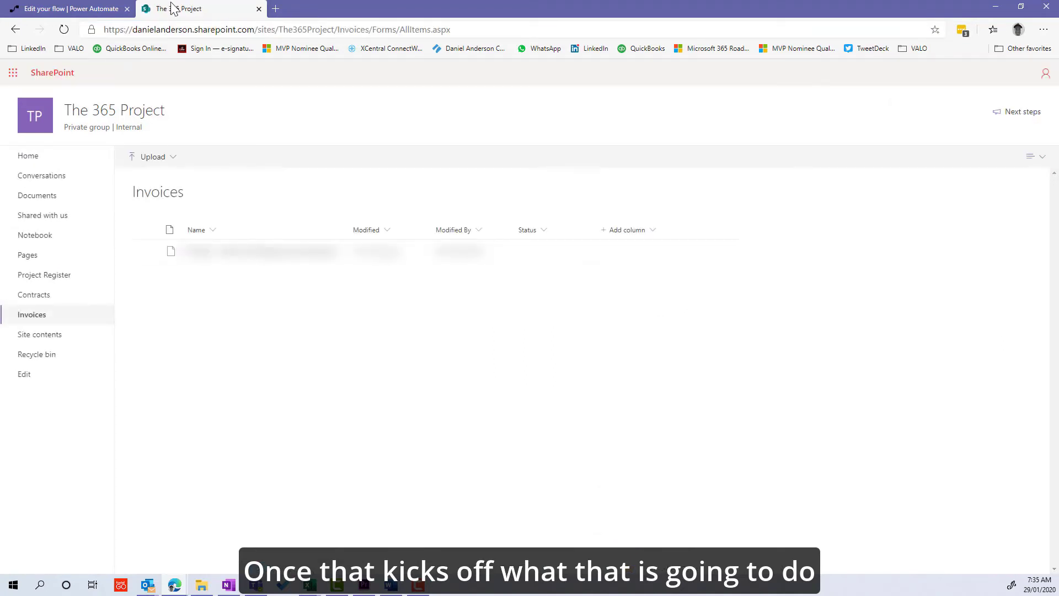
left_click(146, 252)
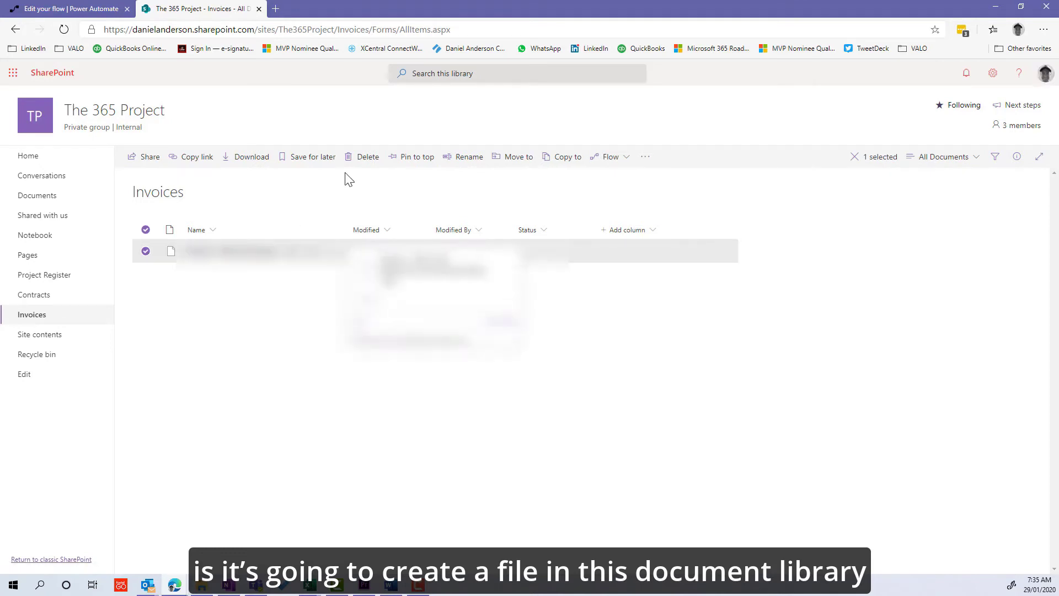
left_click(364, 157)
left_click(532, 349)
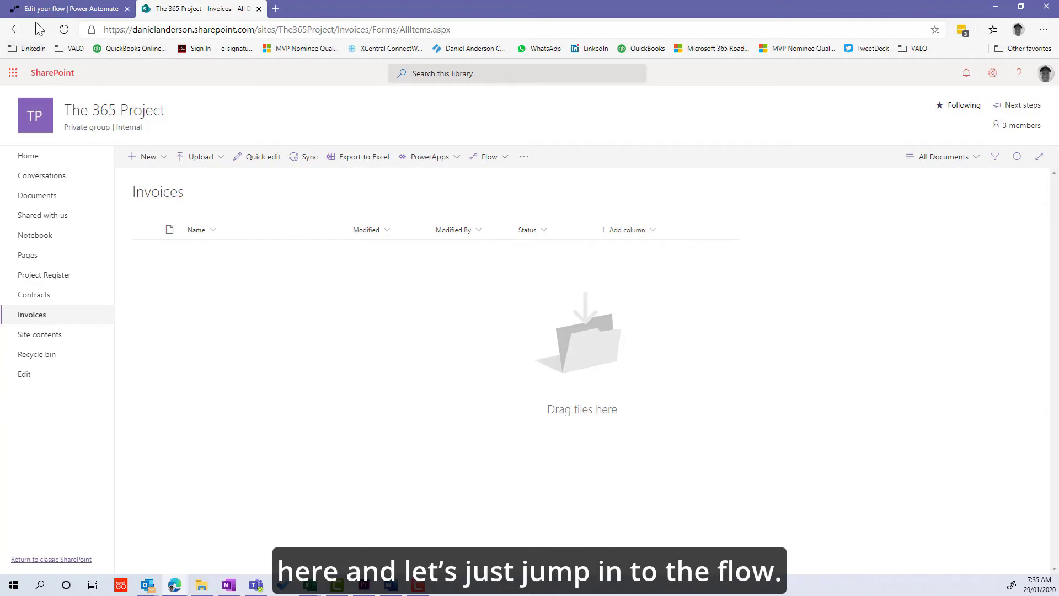
Back in Power Automate, check the flow's run history shows no runs yet.
left_click(55, 8)
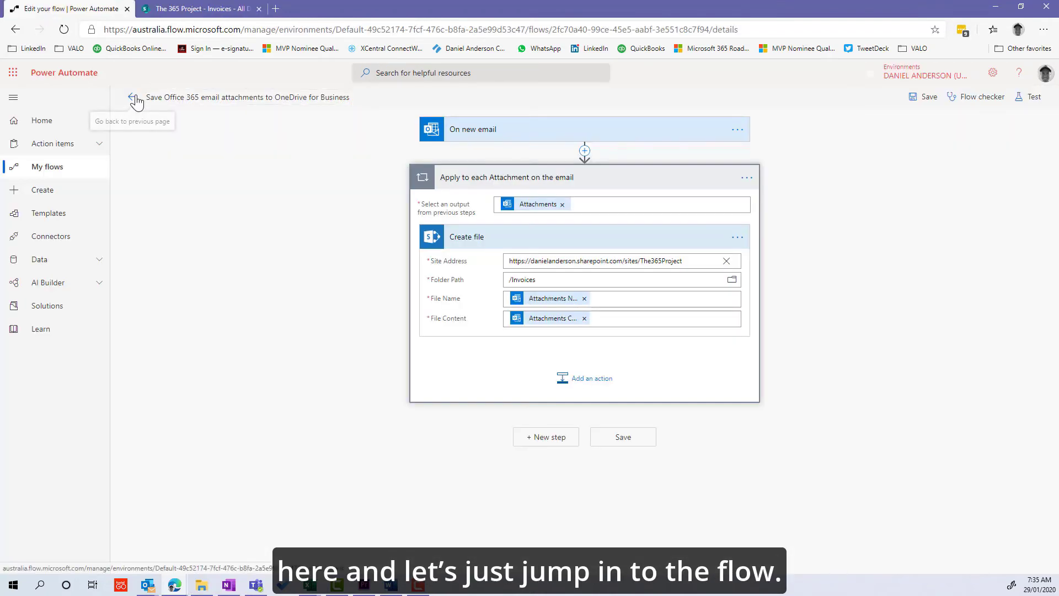
left_click(132, 97)
left_click(711, 375)
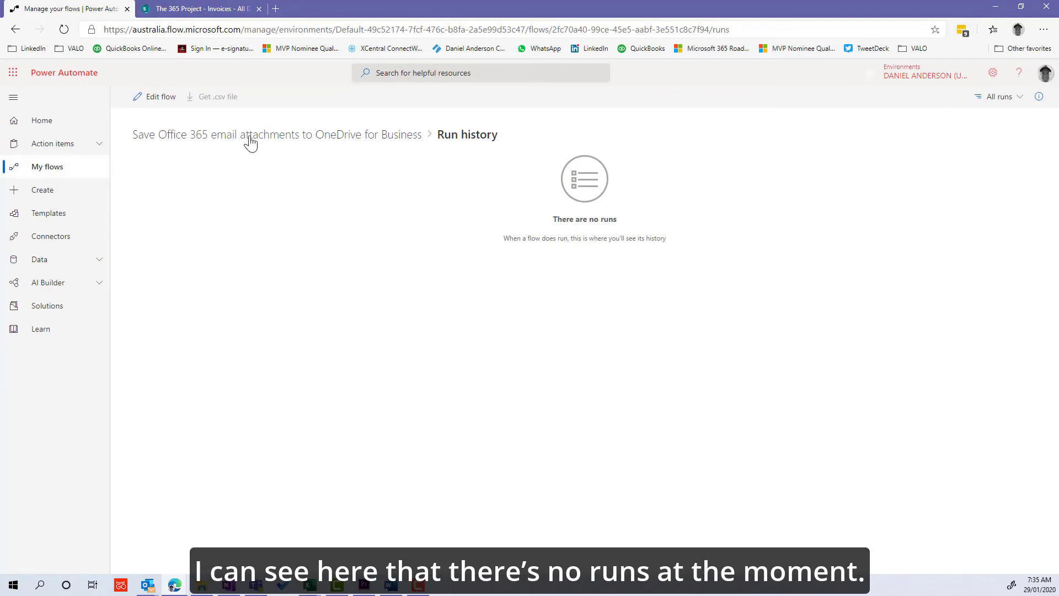
left_click(145, 103)
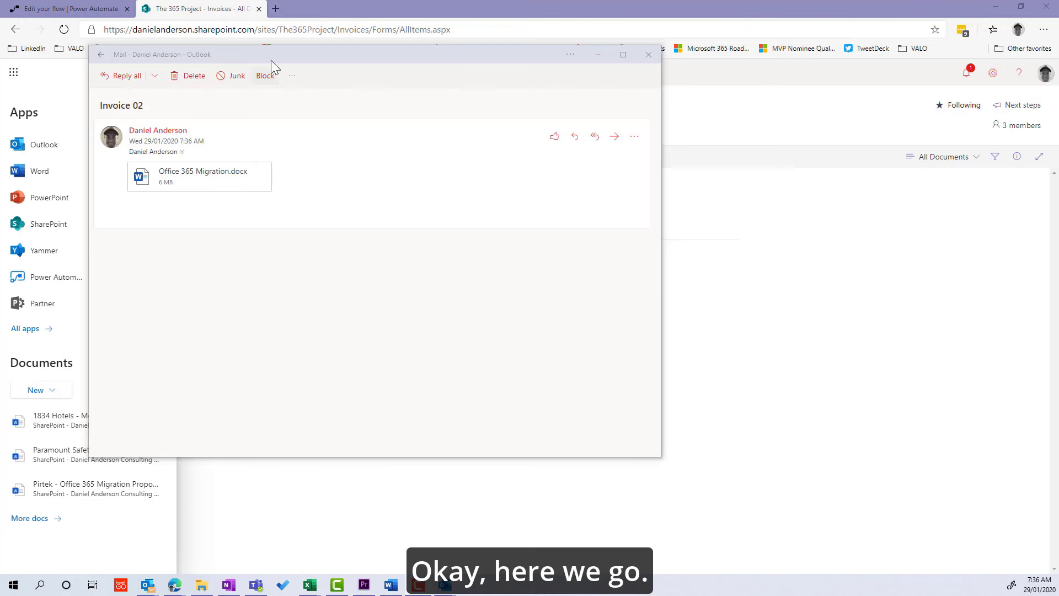
left_click_drag(271, 60, 270, 63)
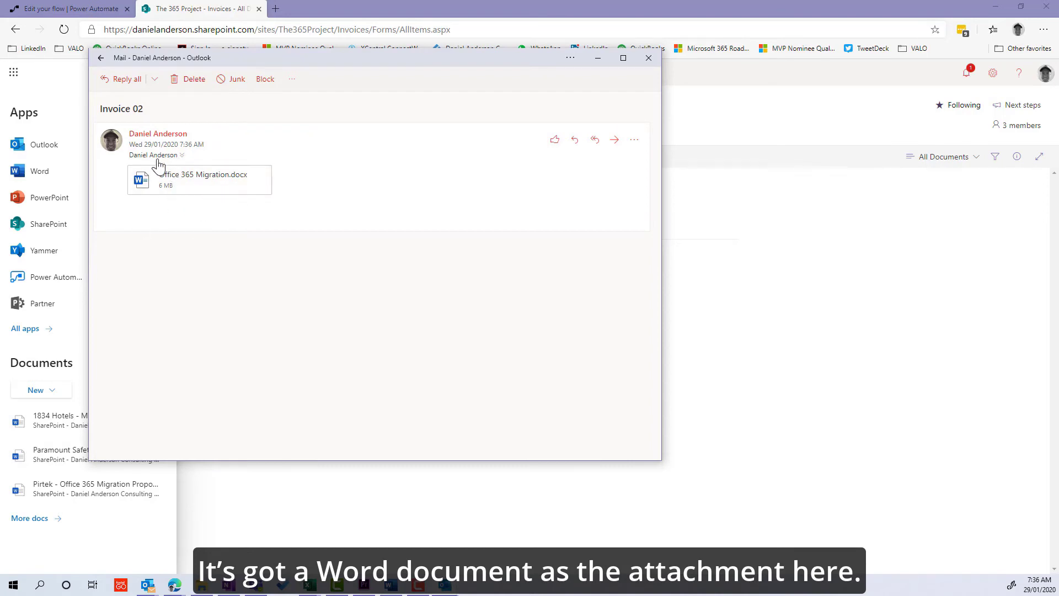
Reload the Invoices library and set Office 365 Migration.docx's Status to 'To be processed'.
left_click(648, 59)
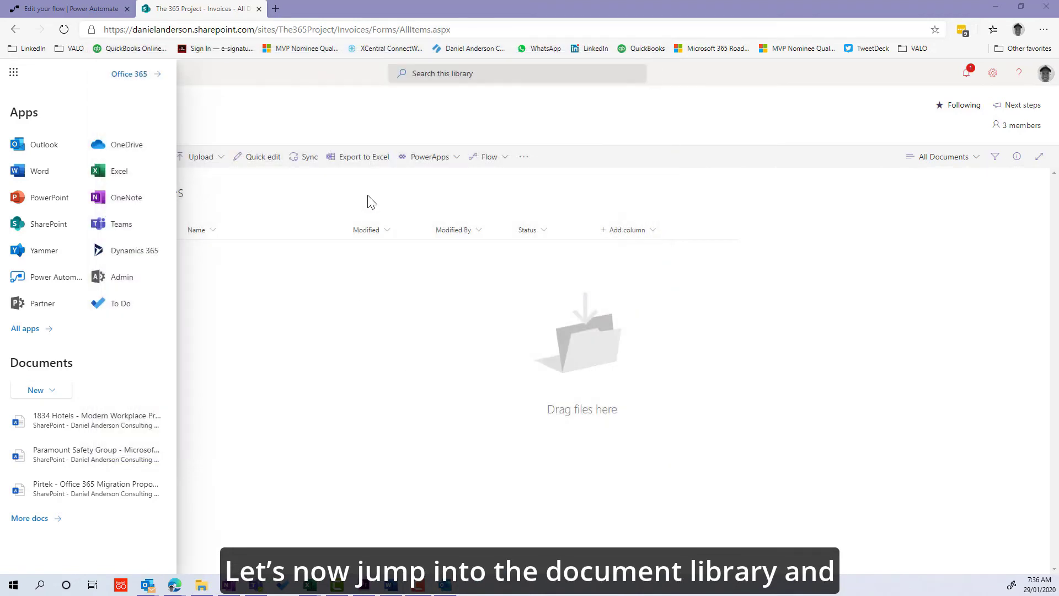
left_click(371, 202)
left_click(64, 29)
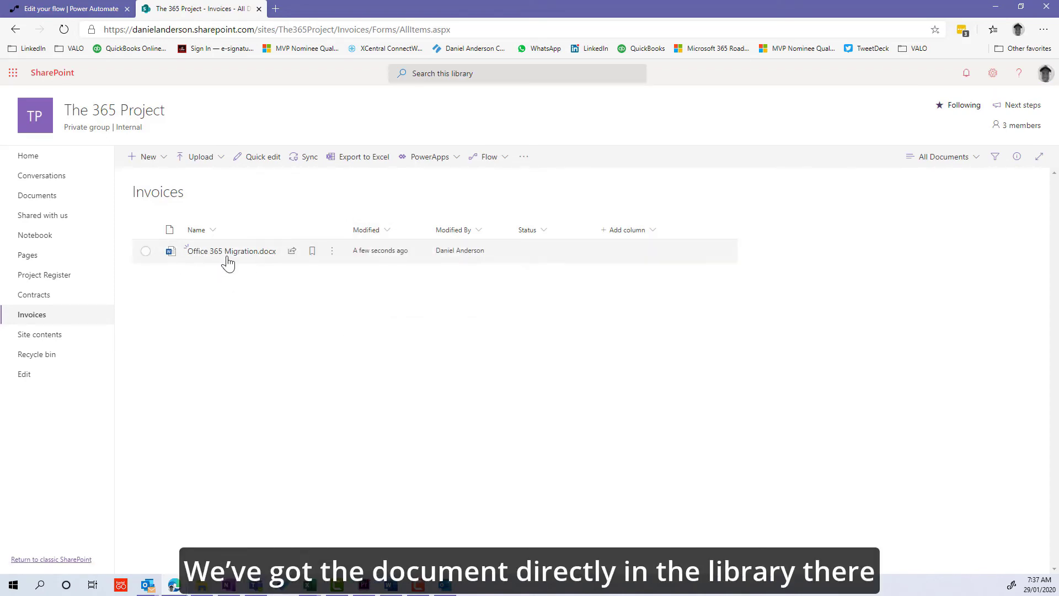
left_click(146, 251)
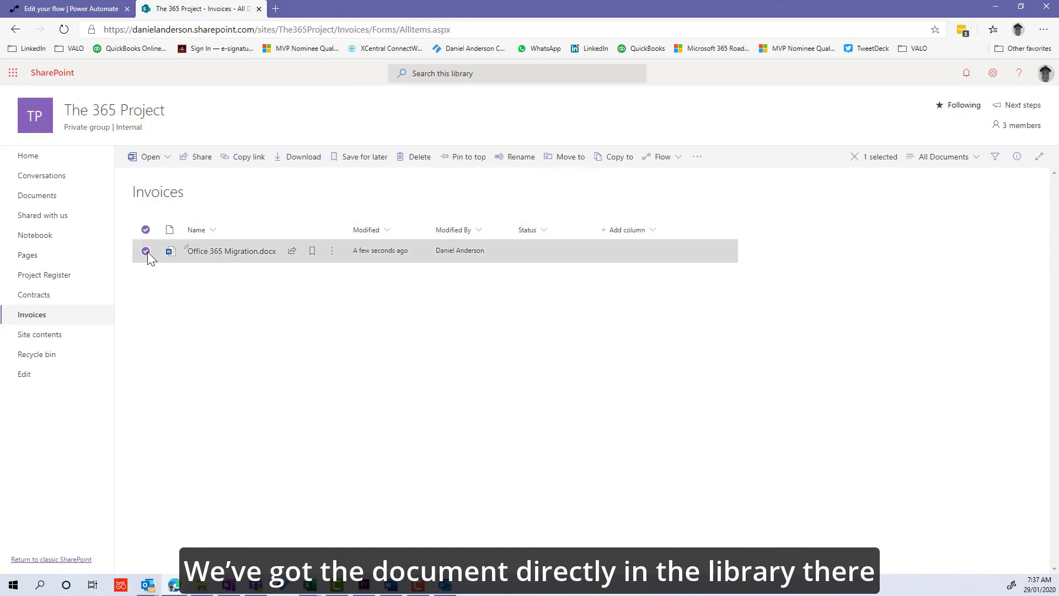
left_click(1018, 157)
scroll(965, 338, "down", 3)
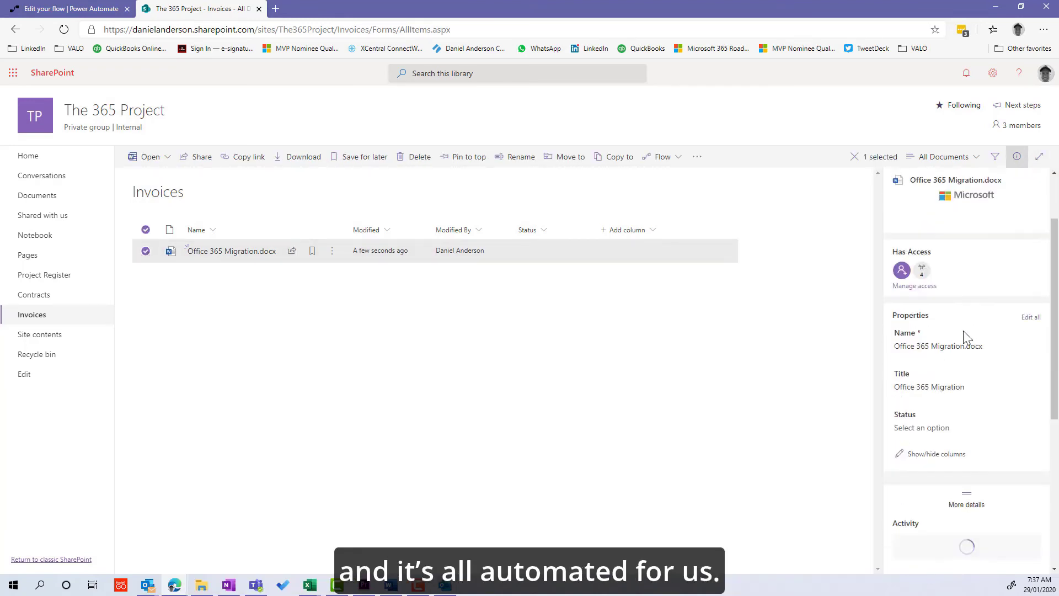
left_click(933, 363)
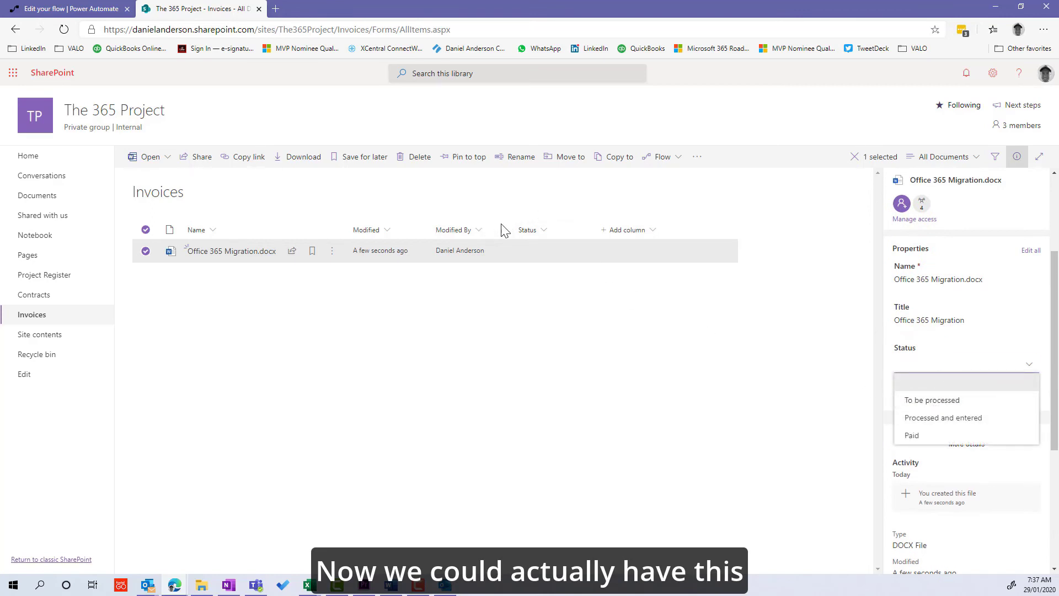
left_click(926, 400)
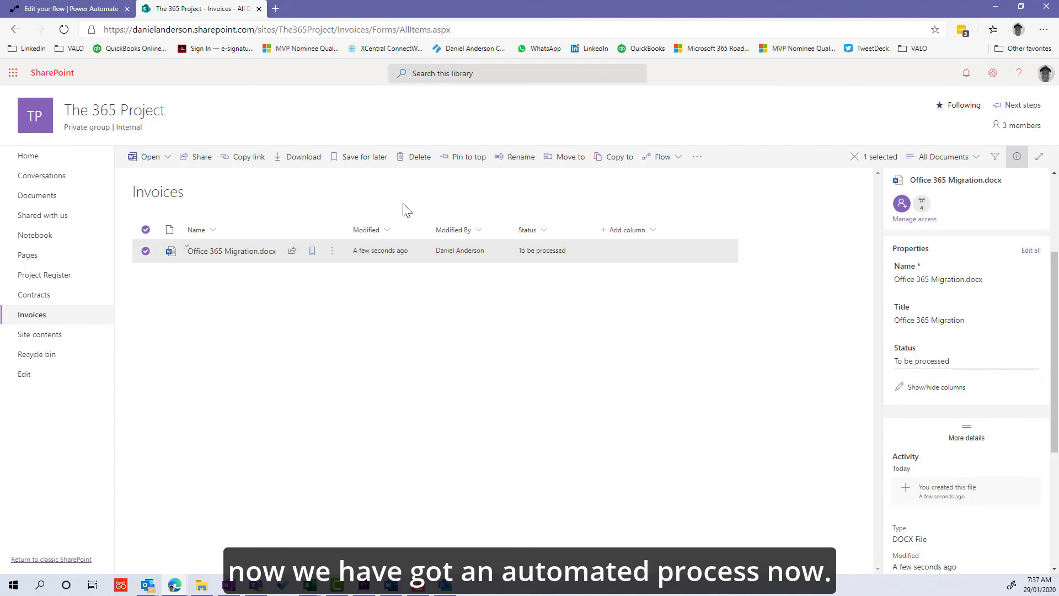
left_click(855, 157)
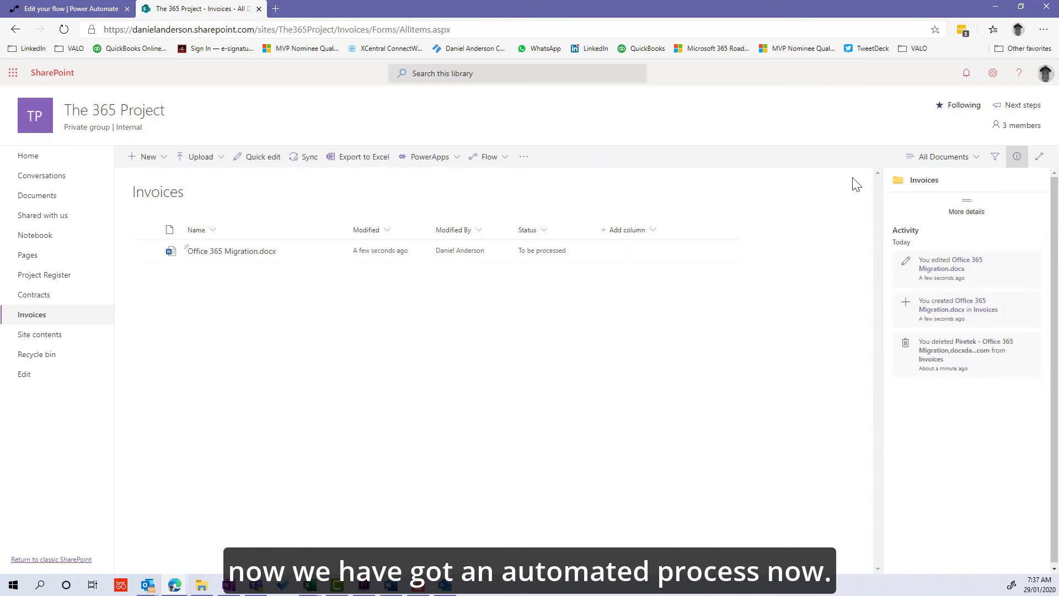
Reopen the flow in edit mode and show the On new email trigger's advanced options.
left_click(76, 9)
left_click(140, 97)
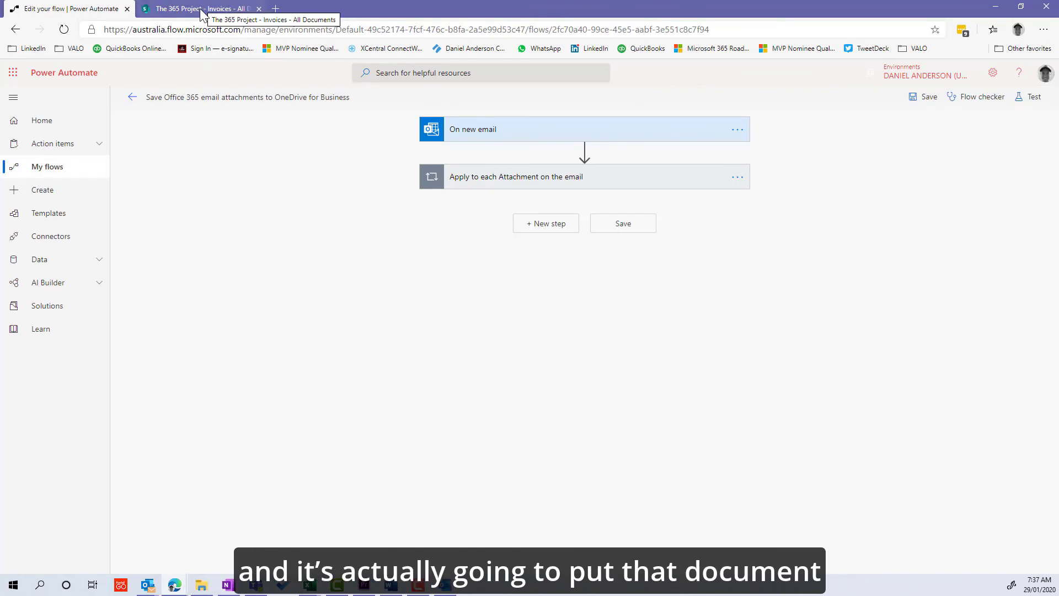
left_click(481, 181)
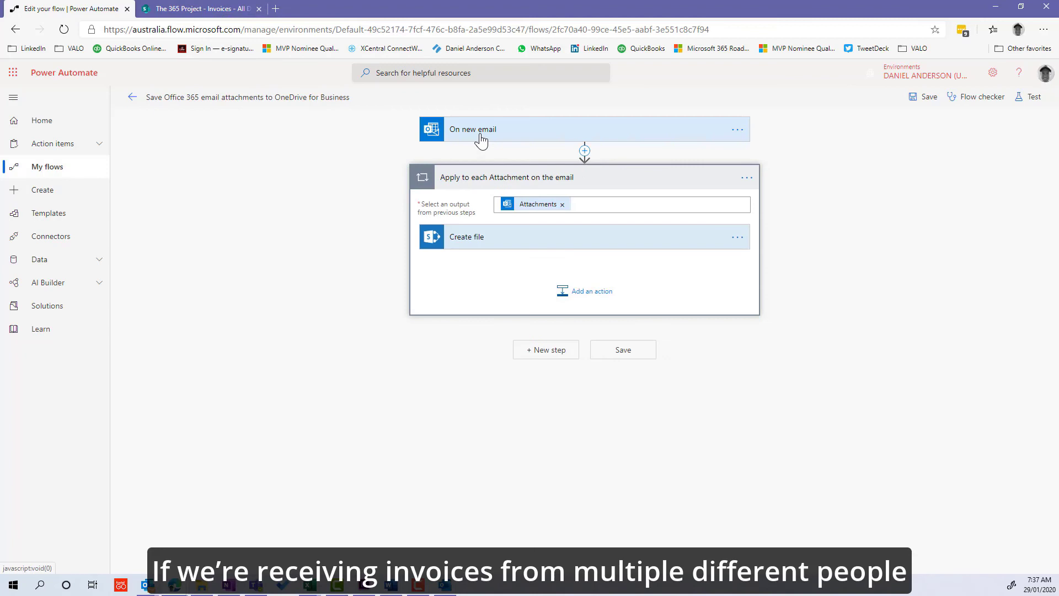
left_click(480, 134)
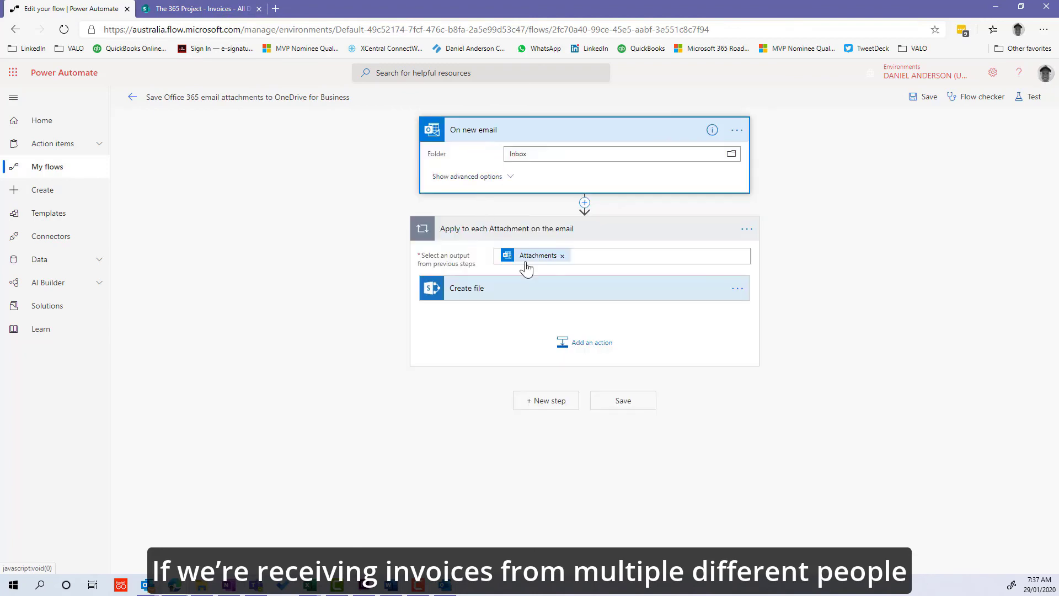
left_click(475, 178)
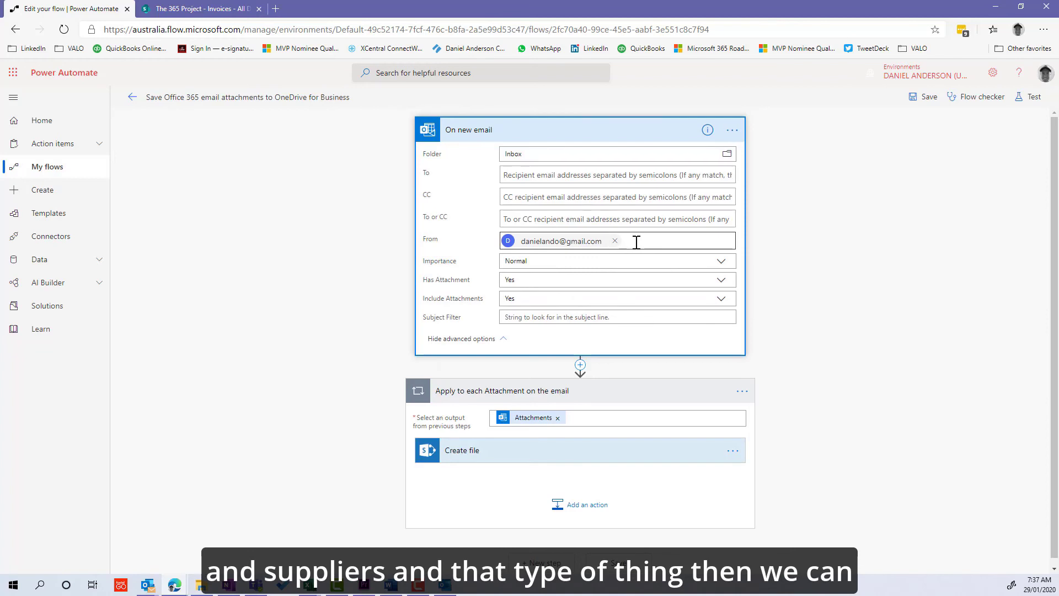
Inspect the trigger's From sender filter and the To recipient field, leaving To empty.
left_click(636, 243)
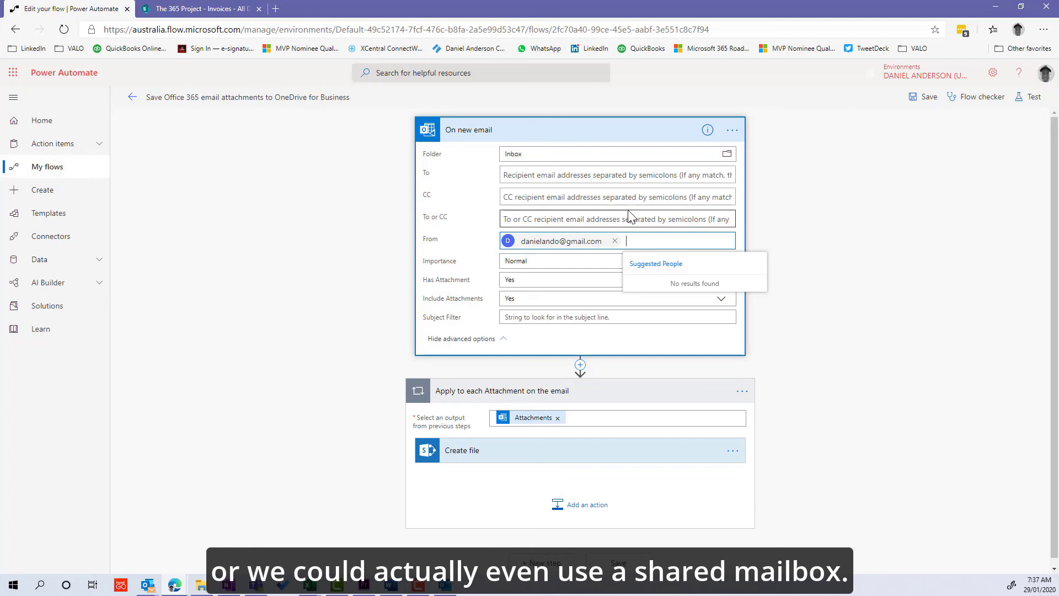
left_click(612, 176)
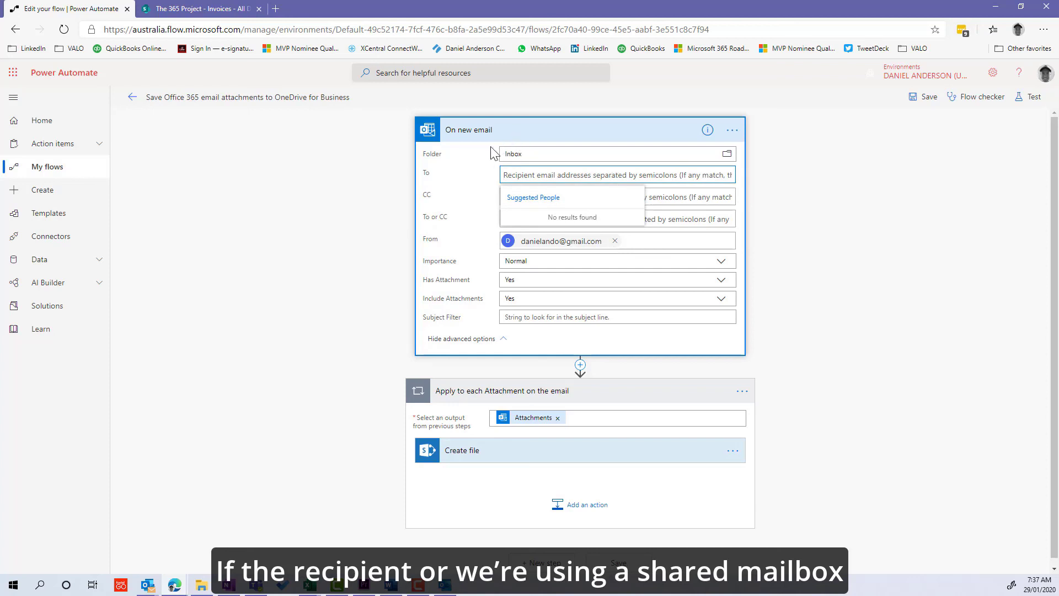
left_click(478, 154)
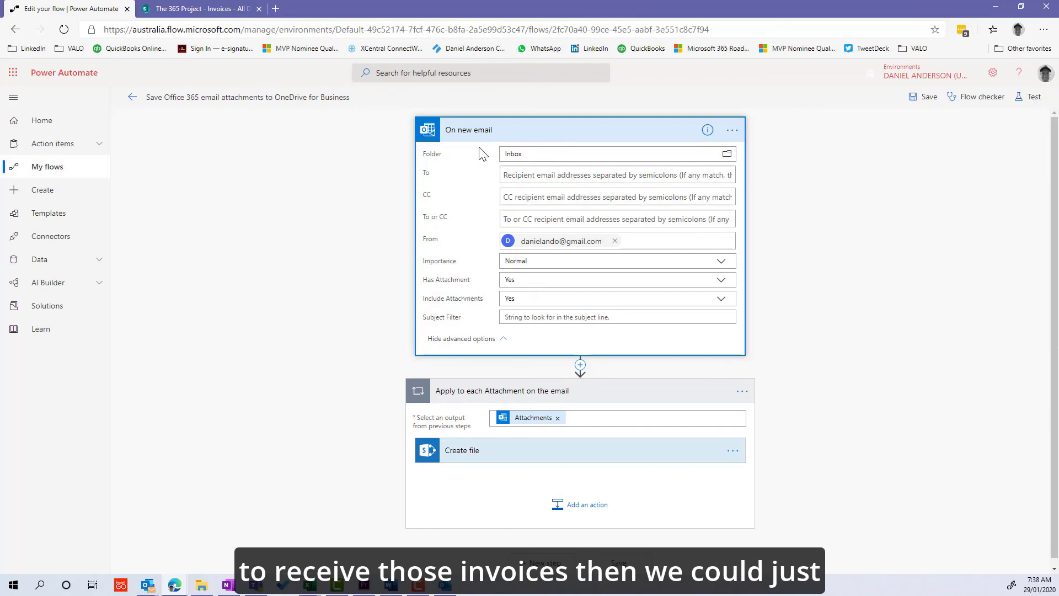